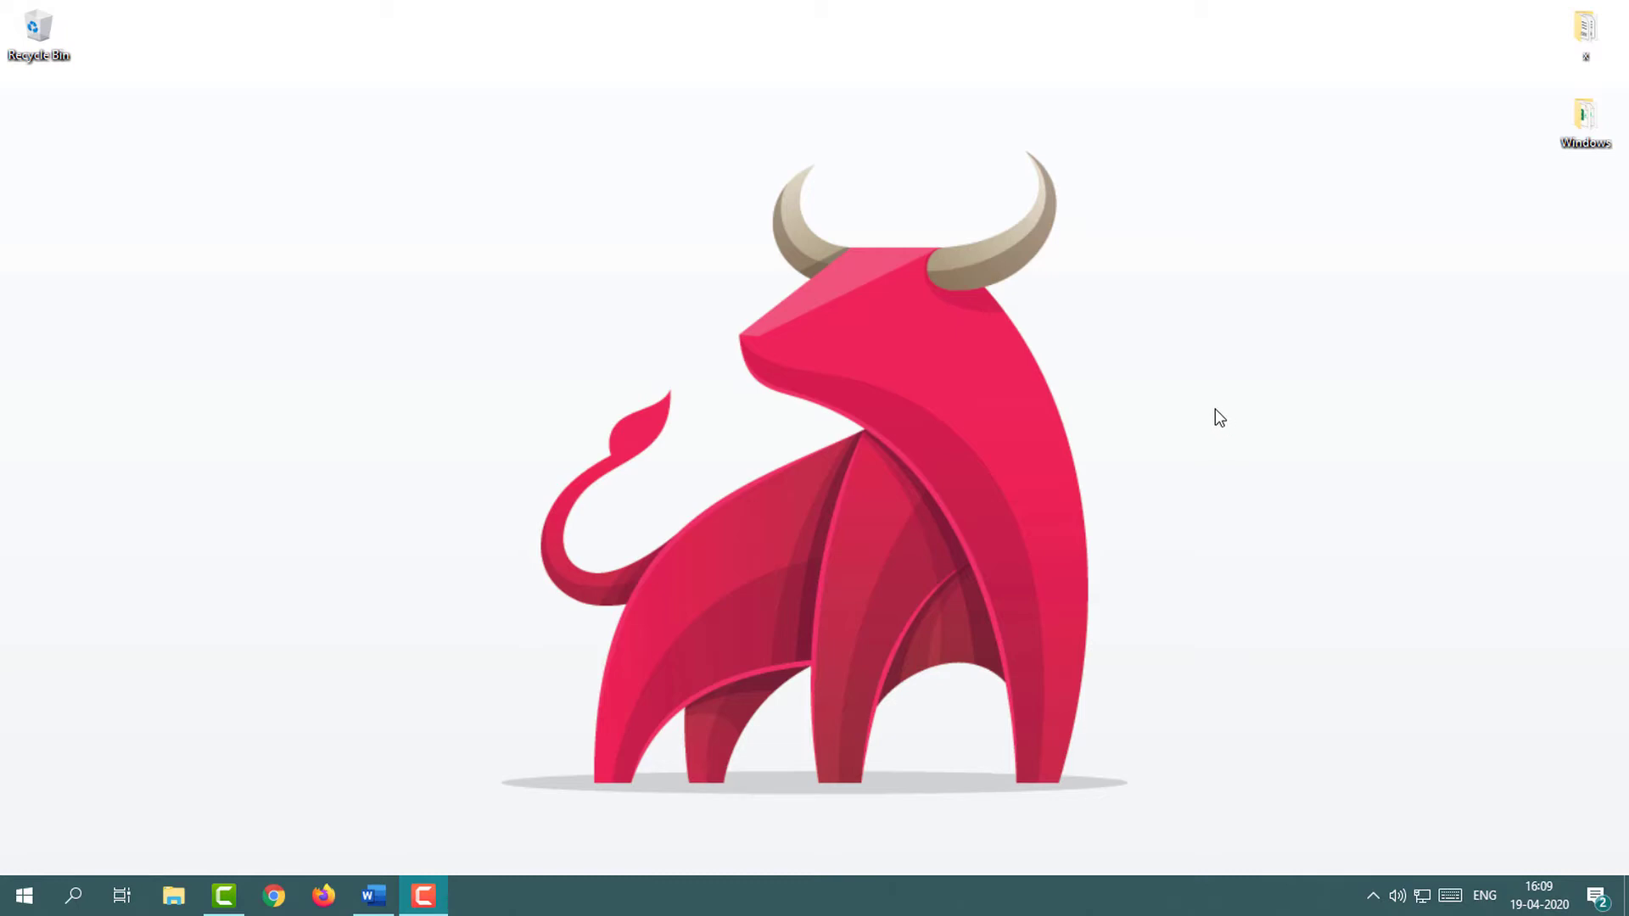
Open File Explorer and maximize its window.
{"action": "left_click", "coordinate": [24, 896]}
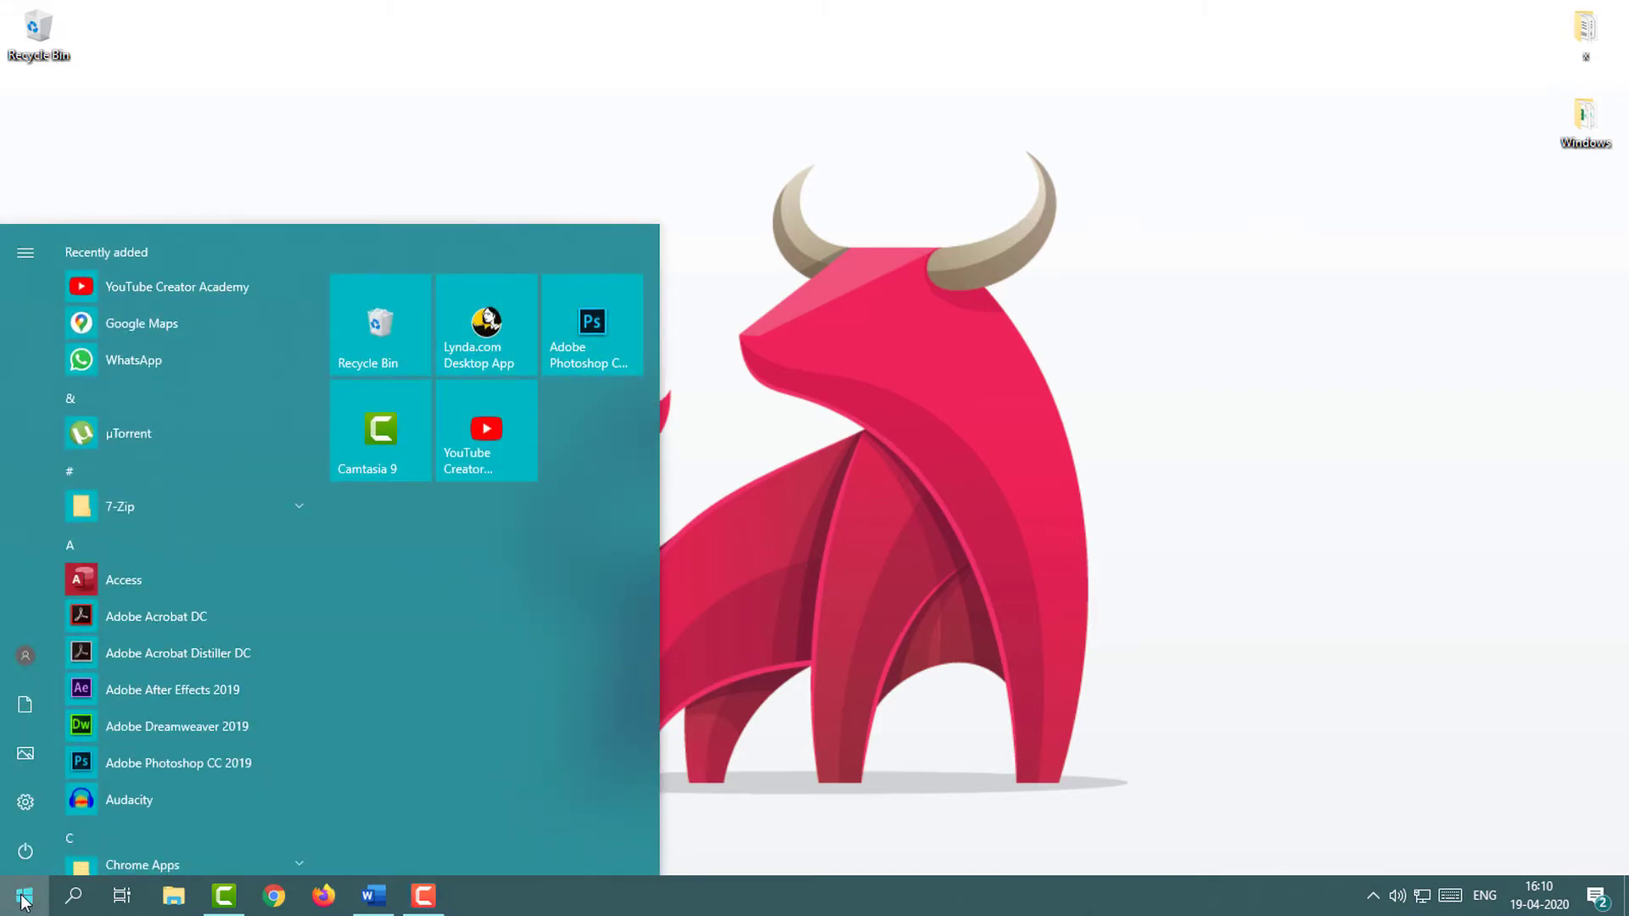
{"action": "left_click", "coordinate": [24, 897]}
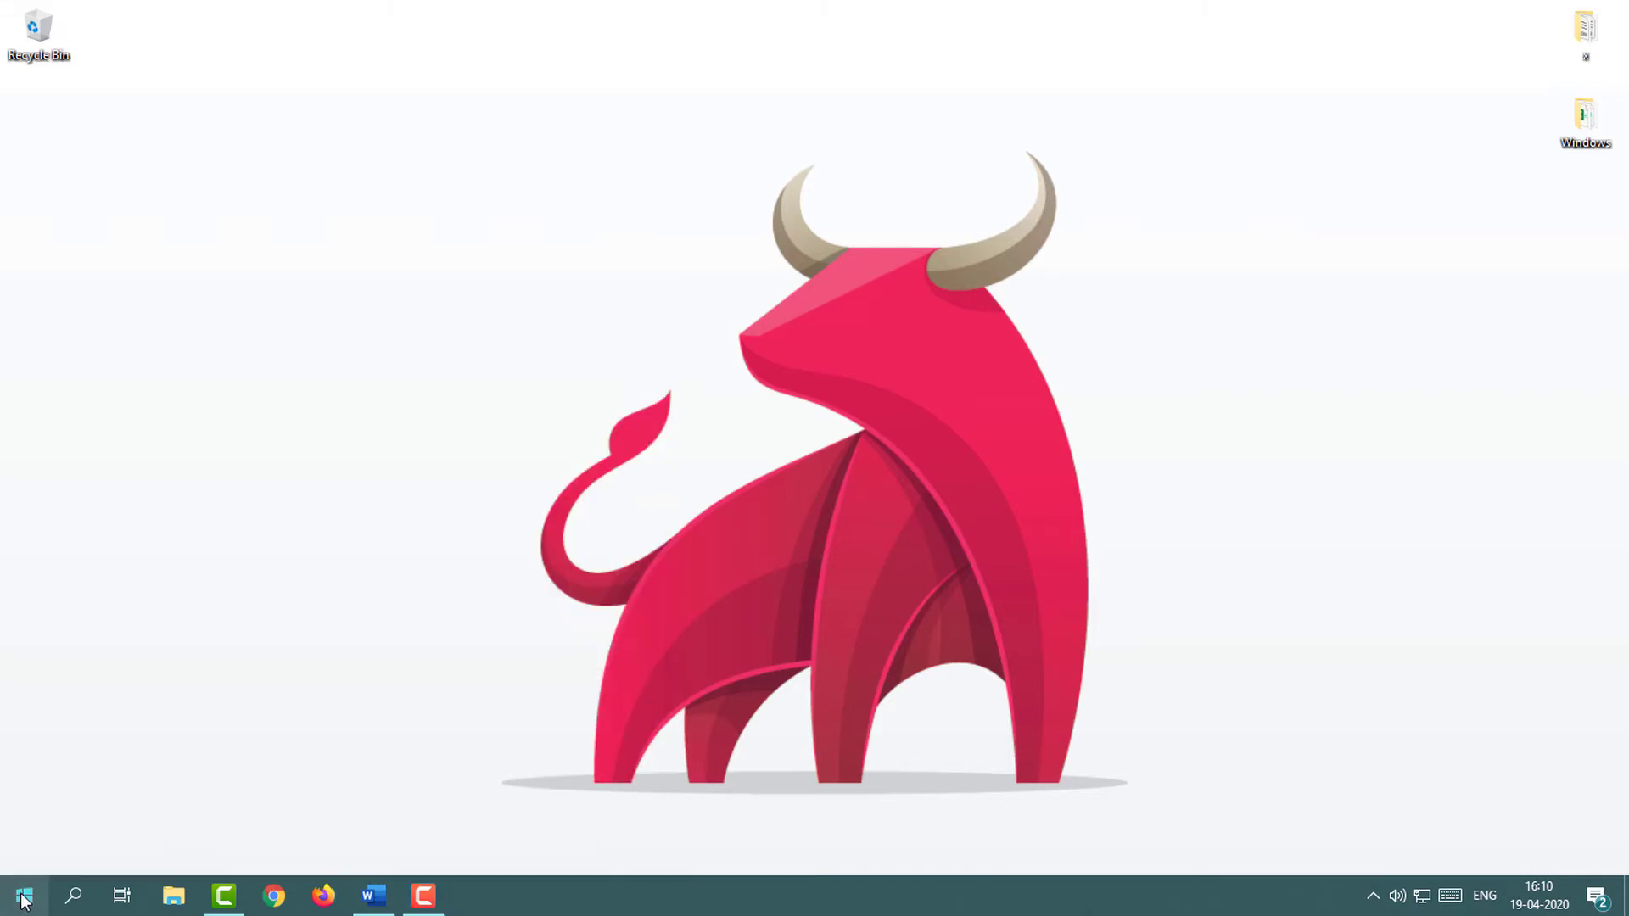
{"action": "left_click", "coordinate": [174, 896]}
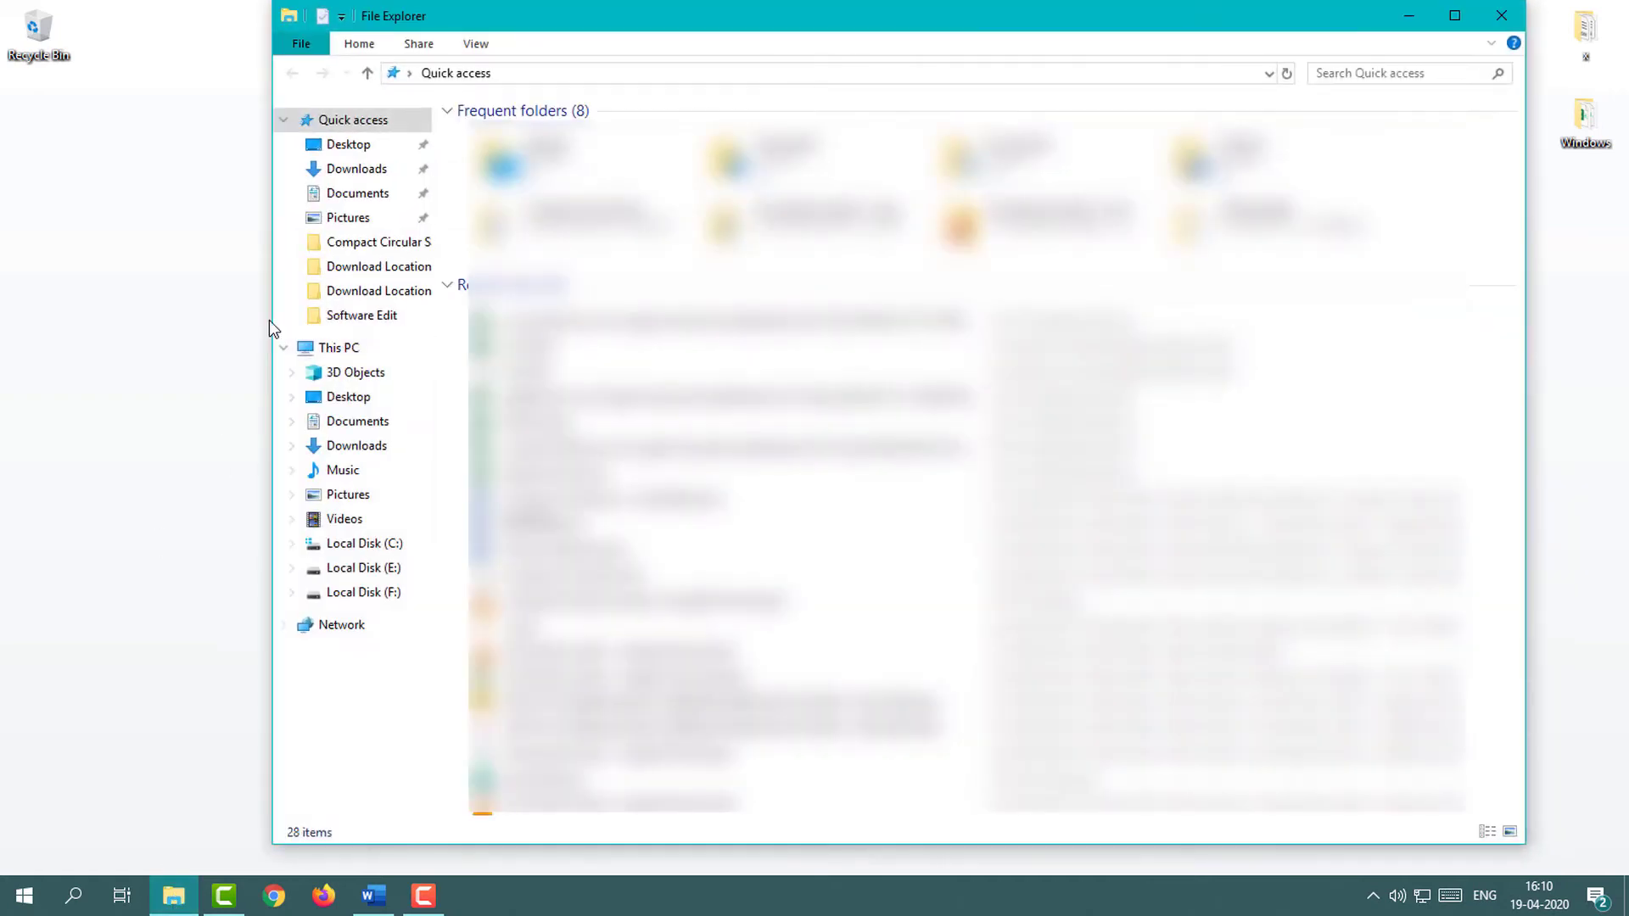
{"action": "double_click", "coordinate": [568, 18]}
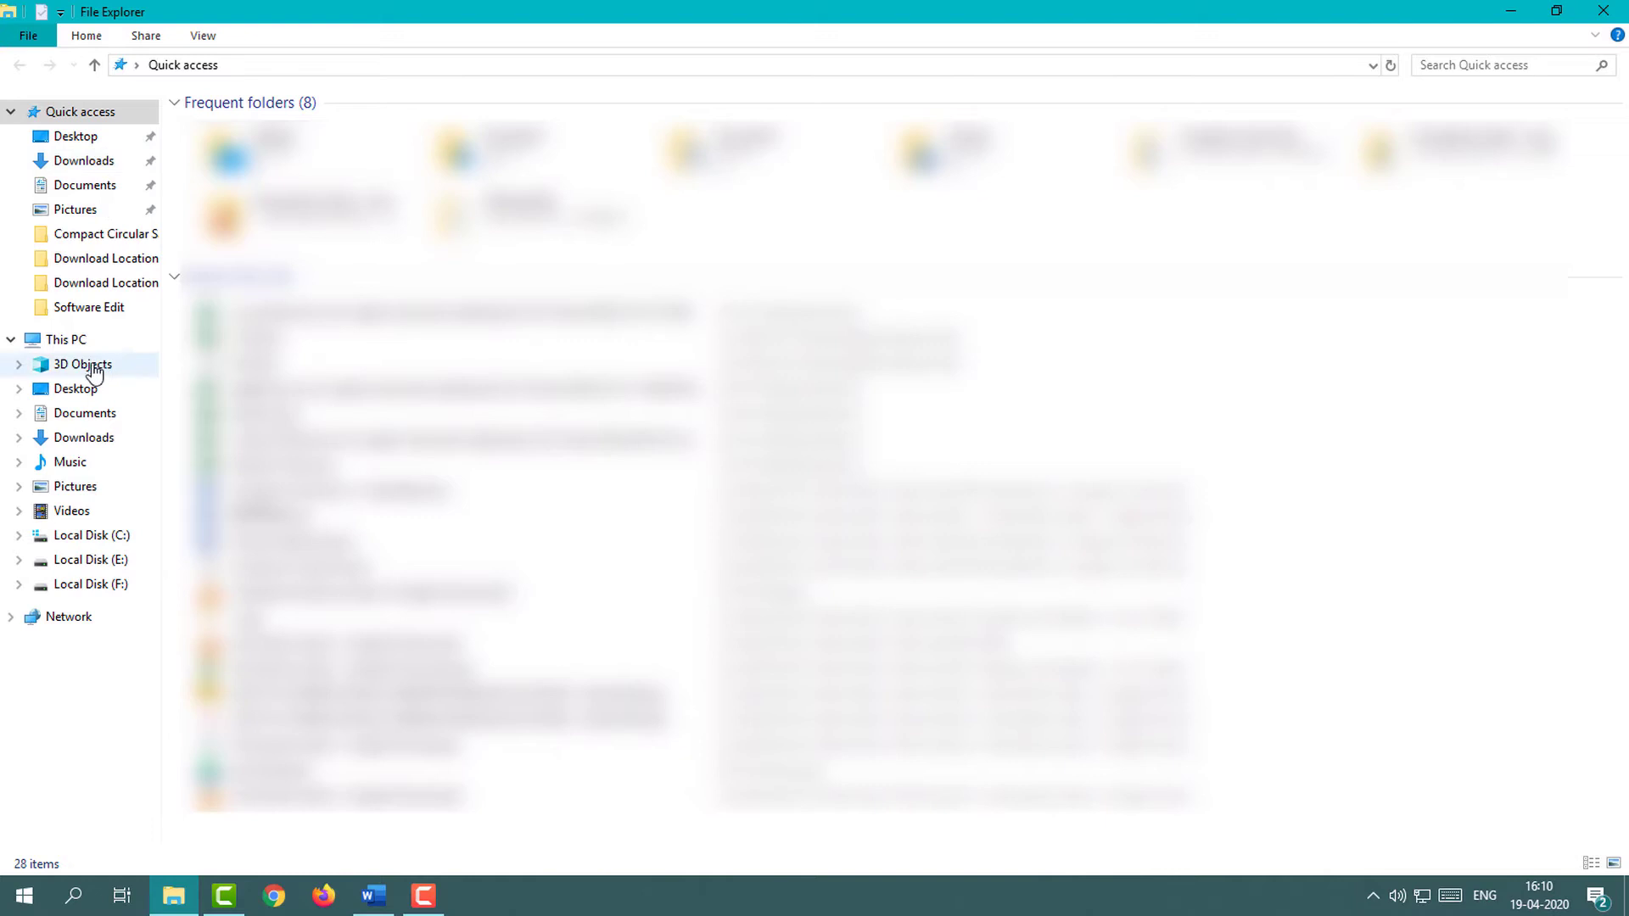
Open This PC's Properties to see 16.0 GB of installed RAM.
{"action": "left_click", "coordinate": [71, 339]}
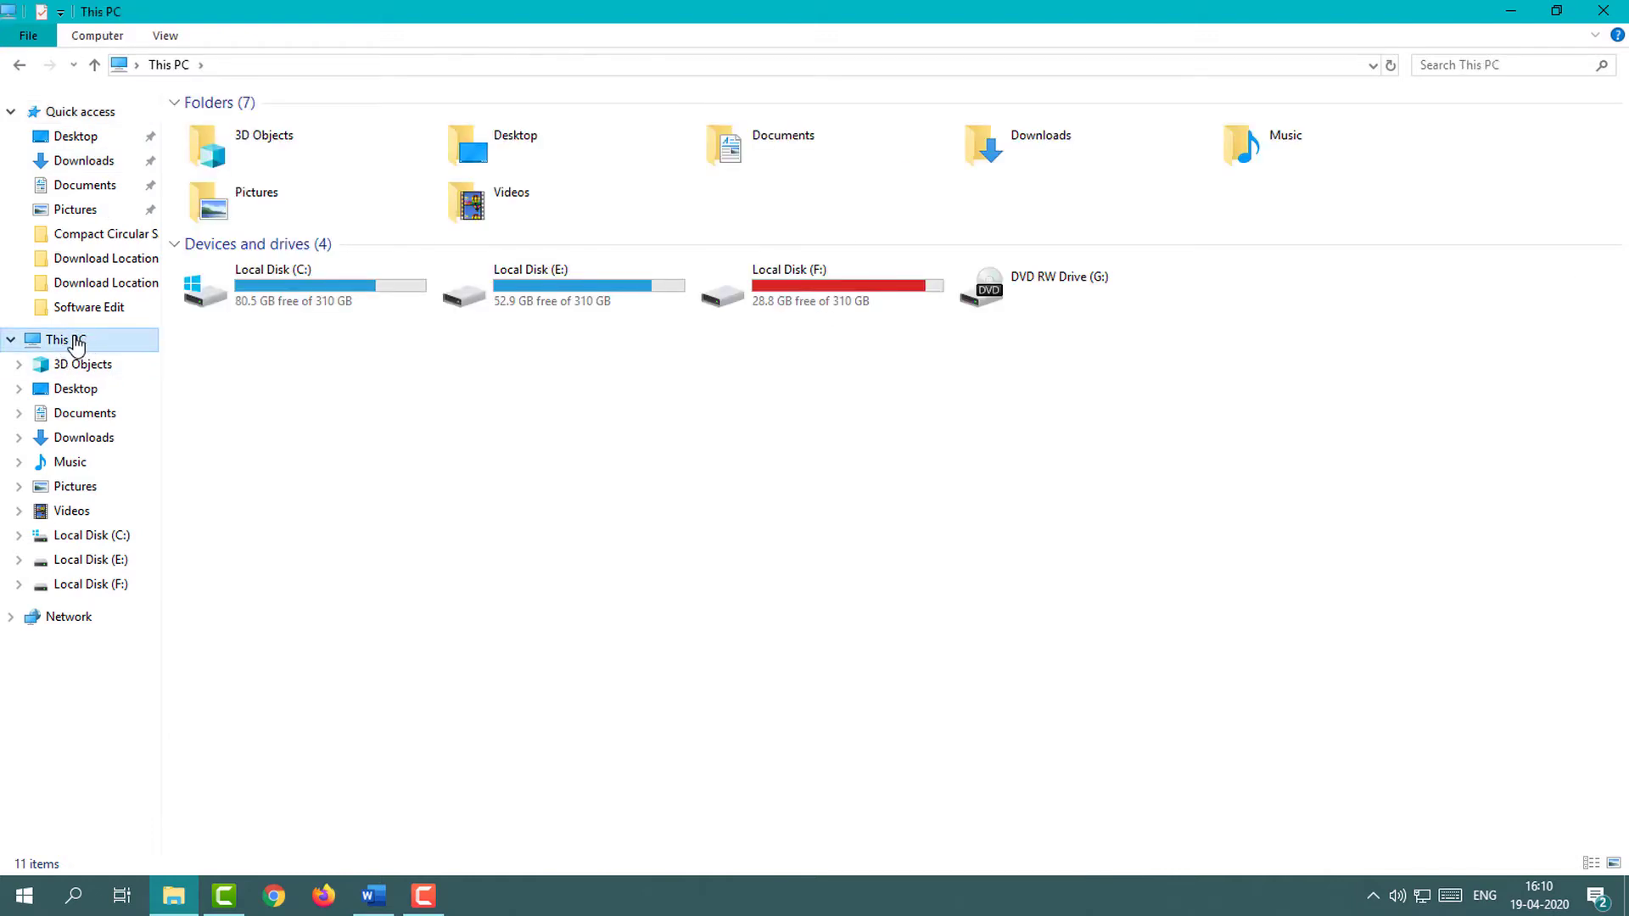
{"action": "right_click", "coordinate": [76, 343]}
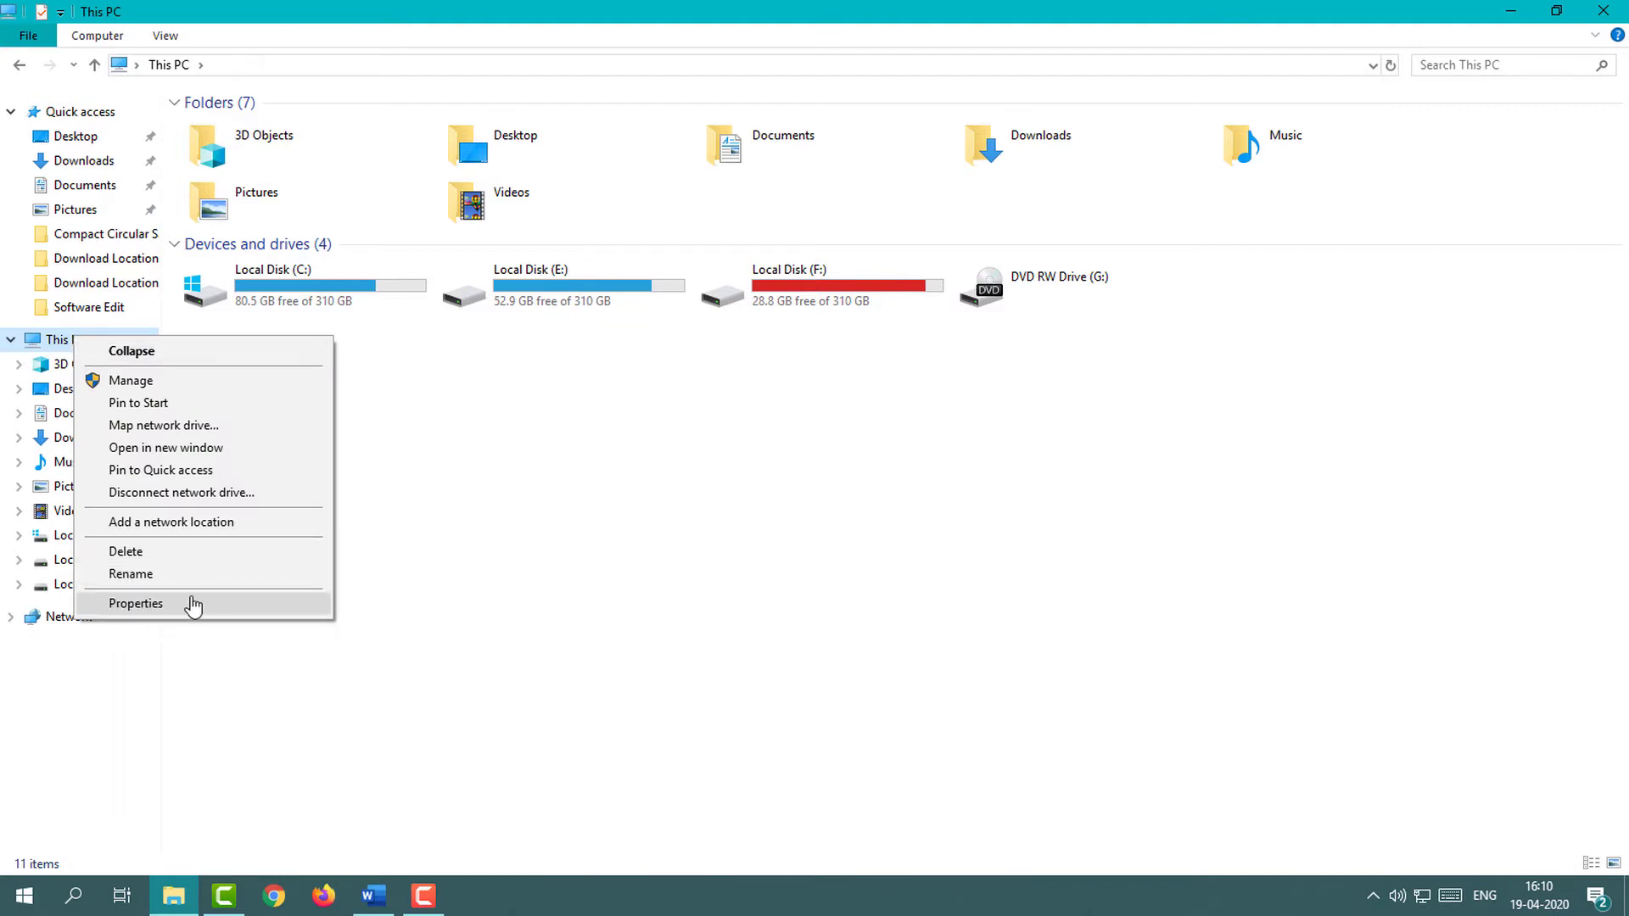
{"action": "left_click", "coordinate": [140, 604]}
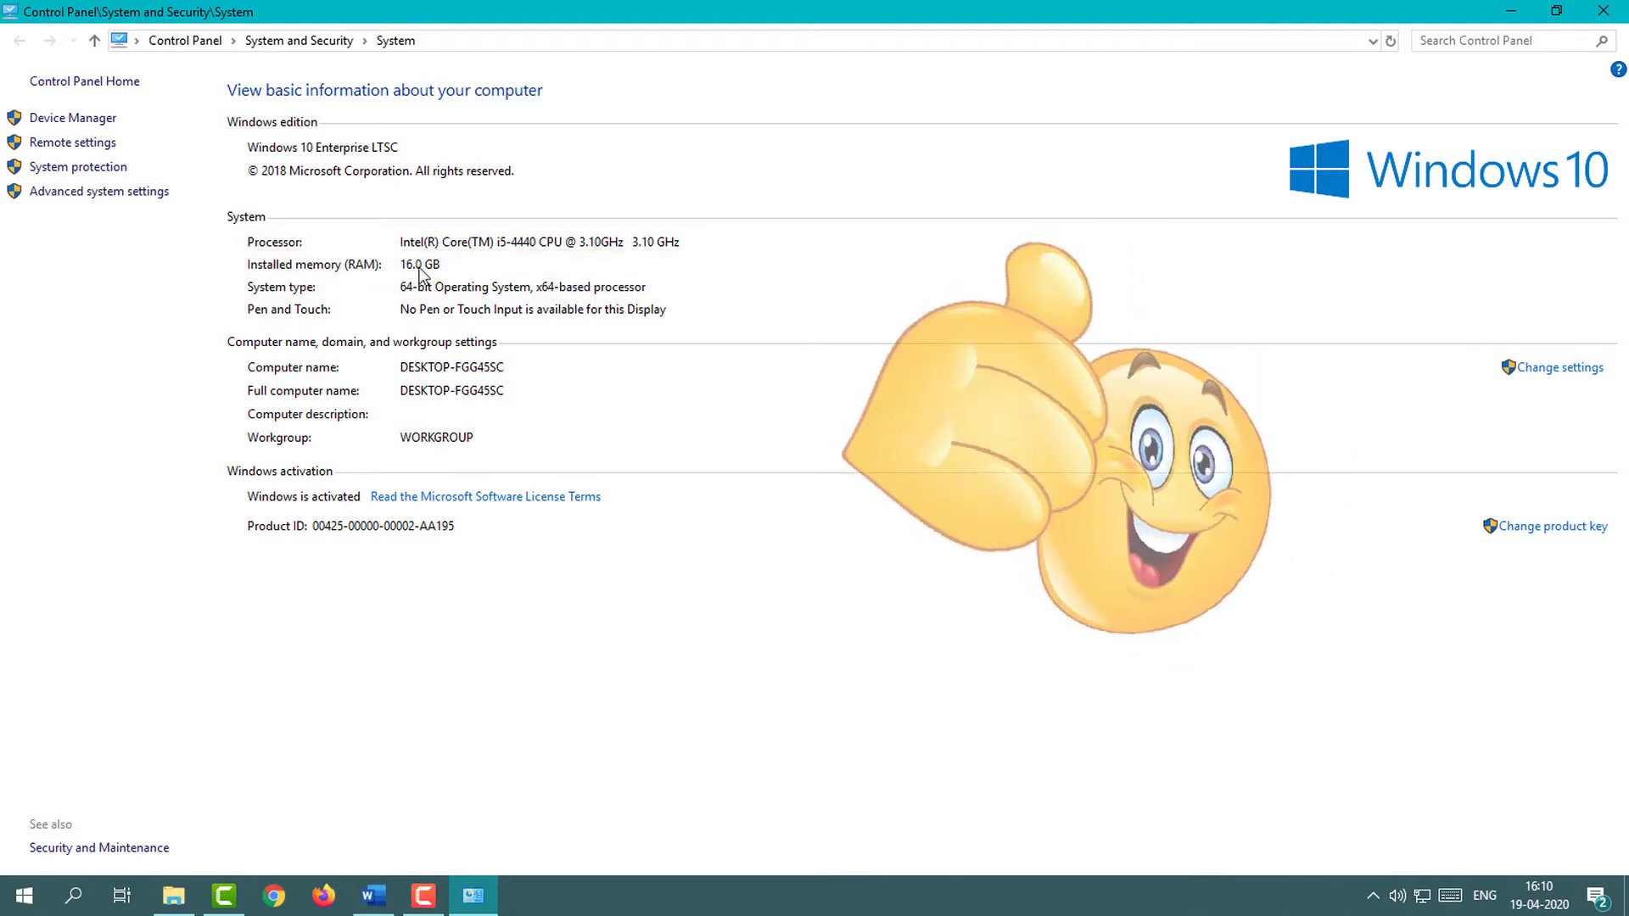
Close the System window and the This PC Explorer window.
{"action": "left_click", "coordinate": [1607, 10]}
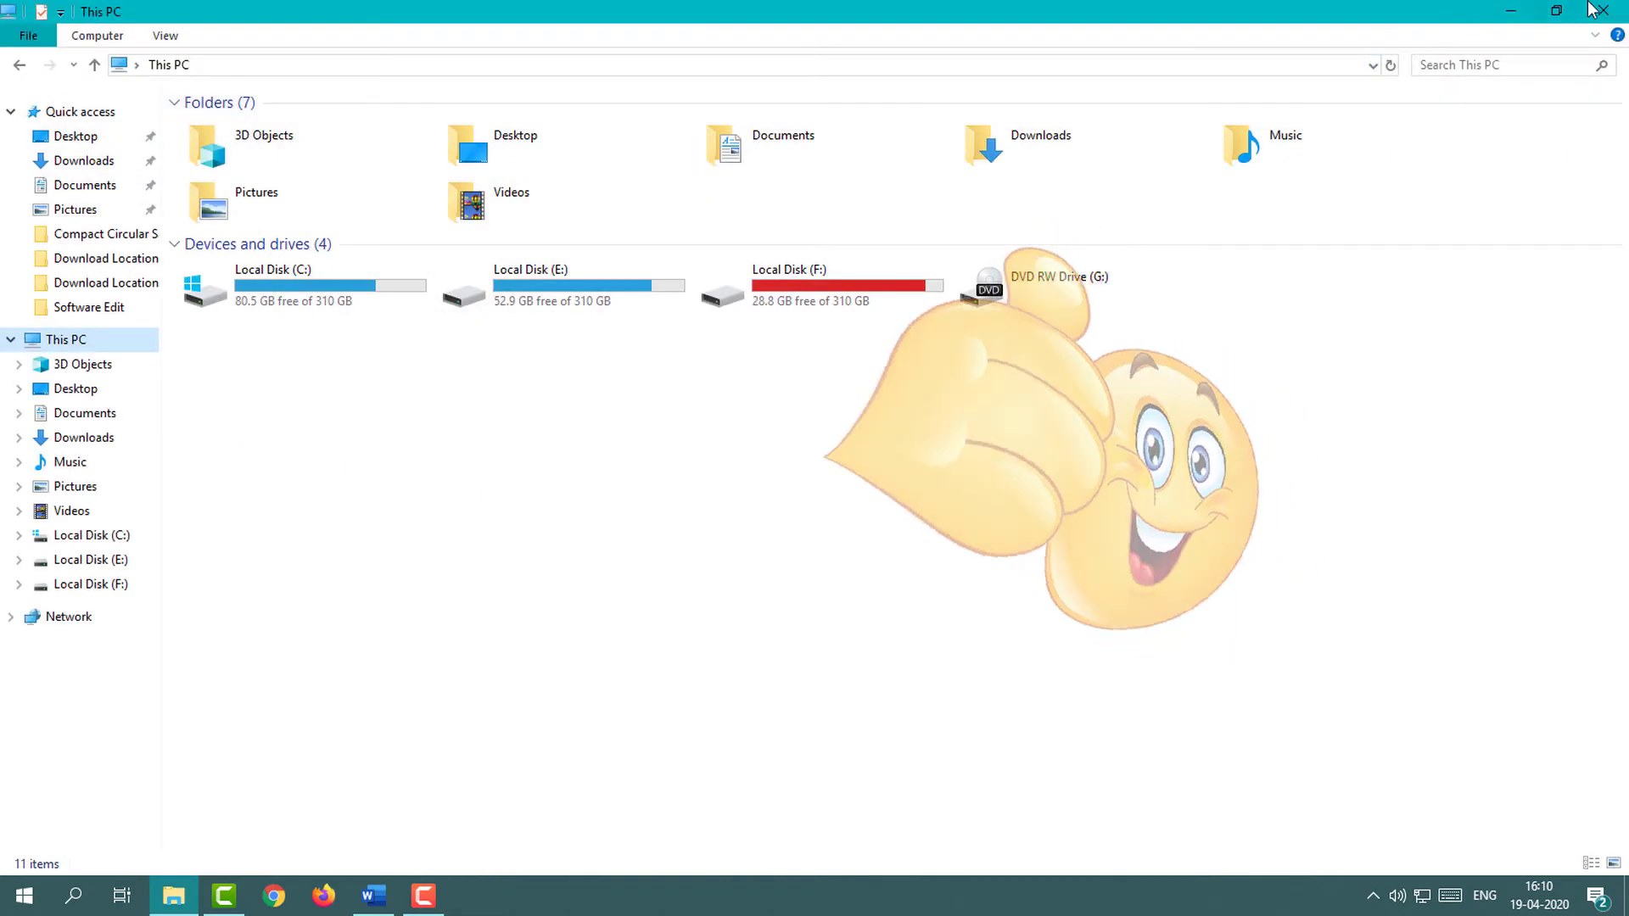
{"action": "left_click", "coordinate": [1605, 10]}
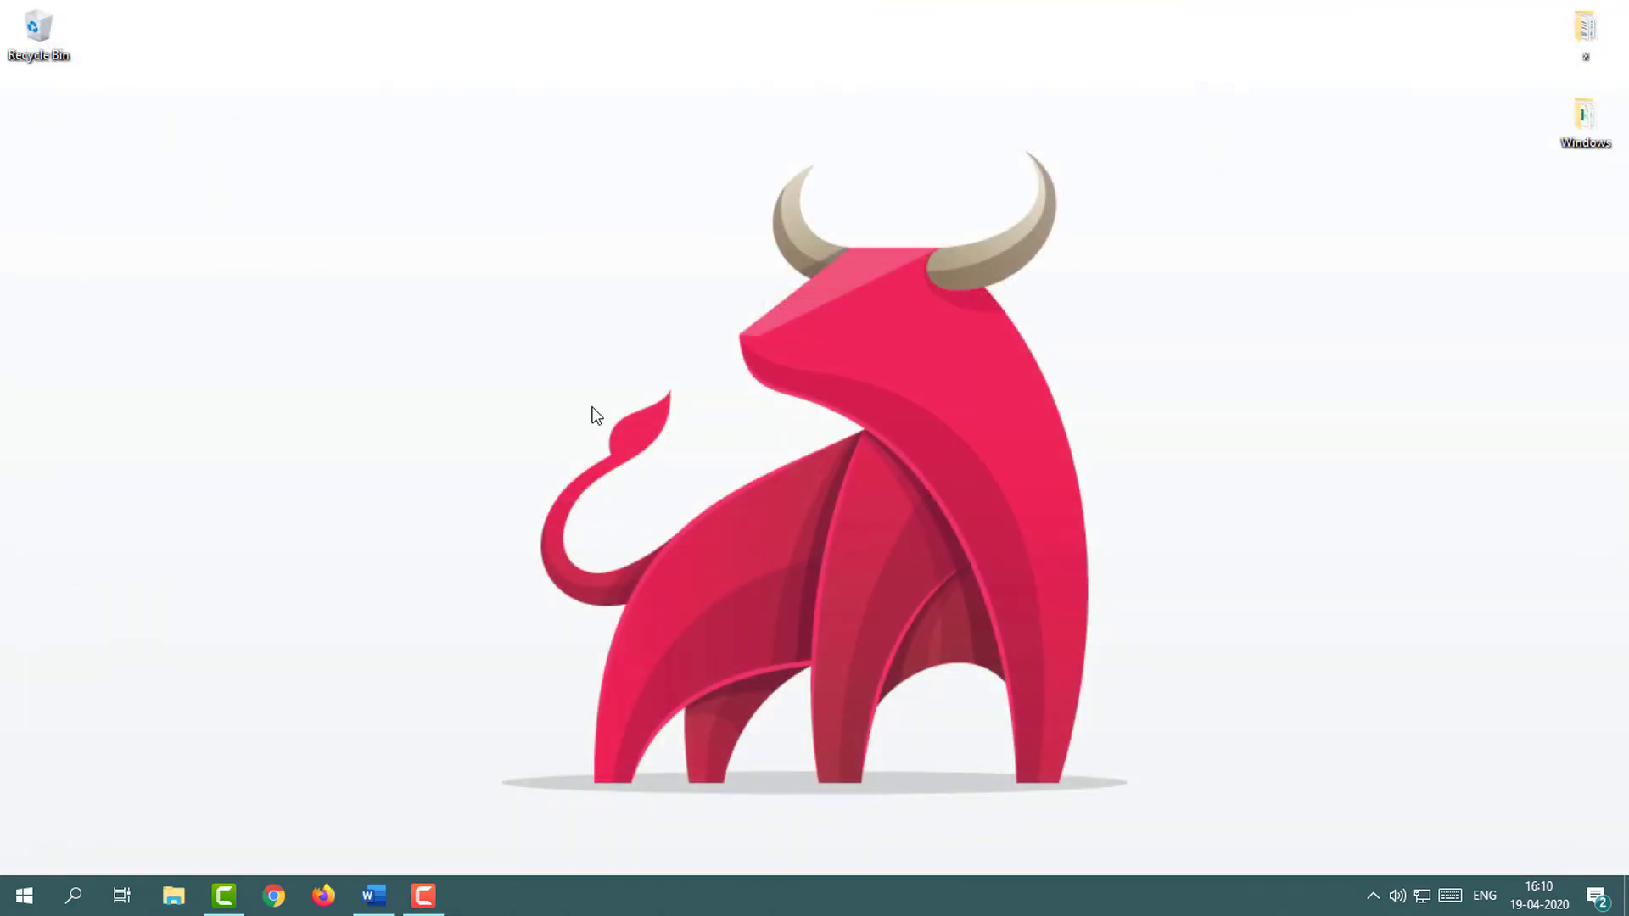
{"action": "key", "text": "super"}
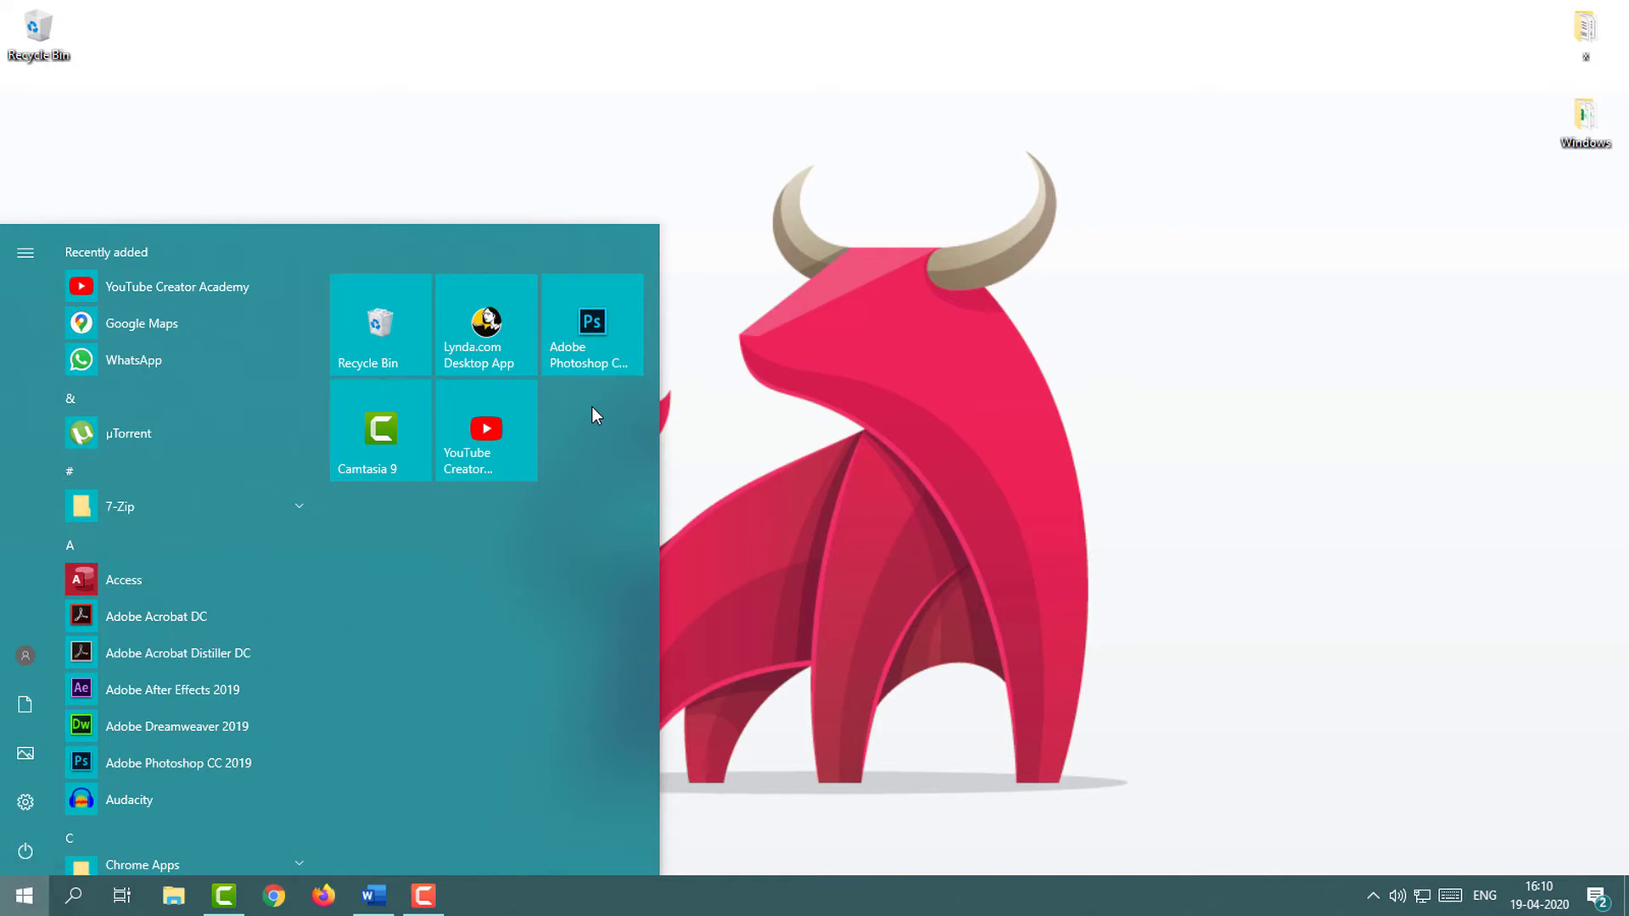
{"action": "type", "text": "syte"}
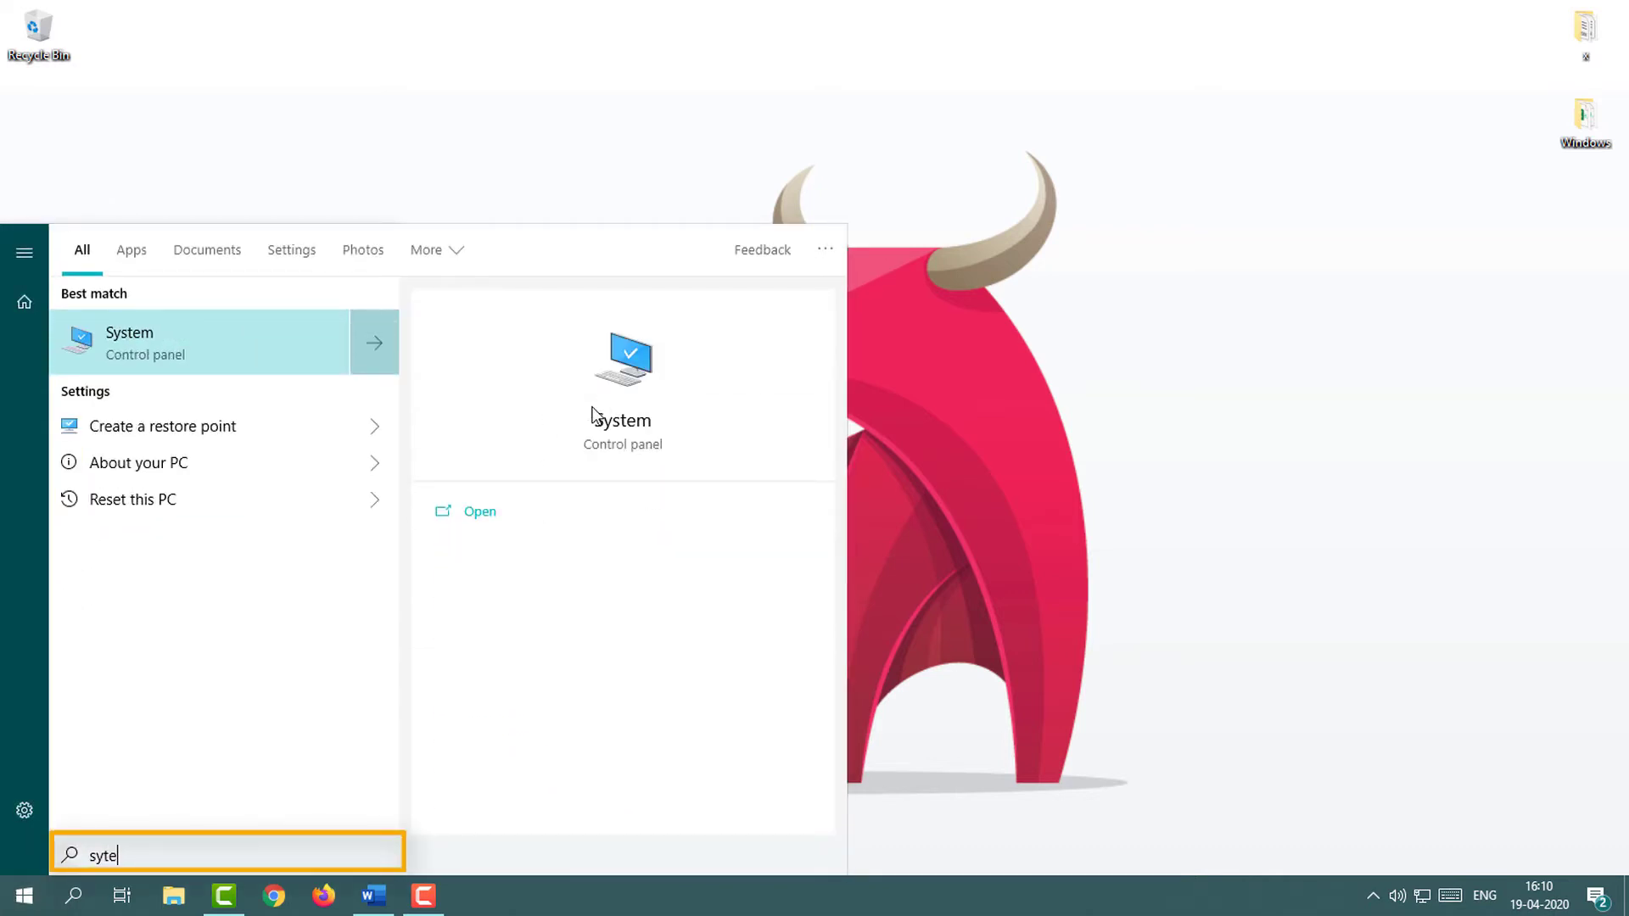
{"action": "key", "text": "BackSpace"}
{"action": "key", "text": "BackSpace"}
{"action": "type", "text": "stem infor"}
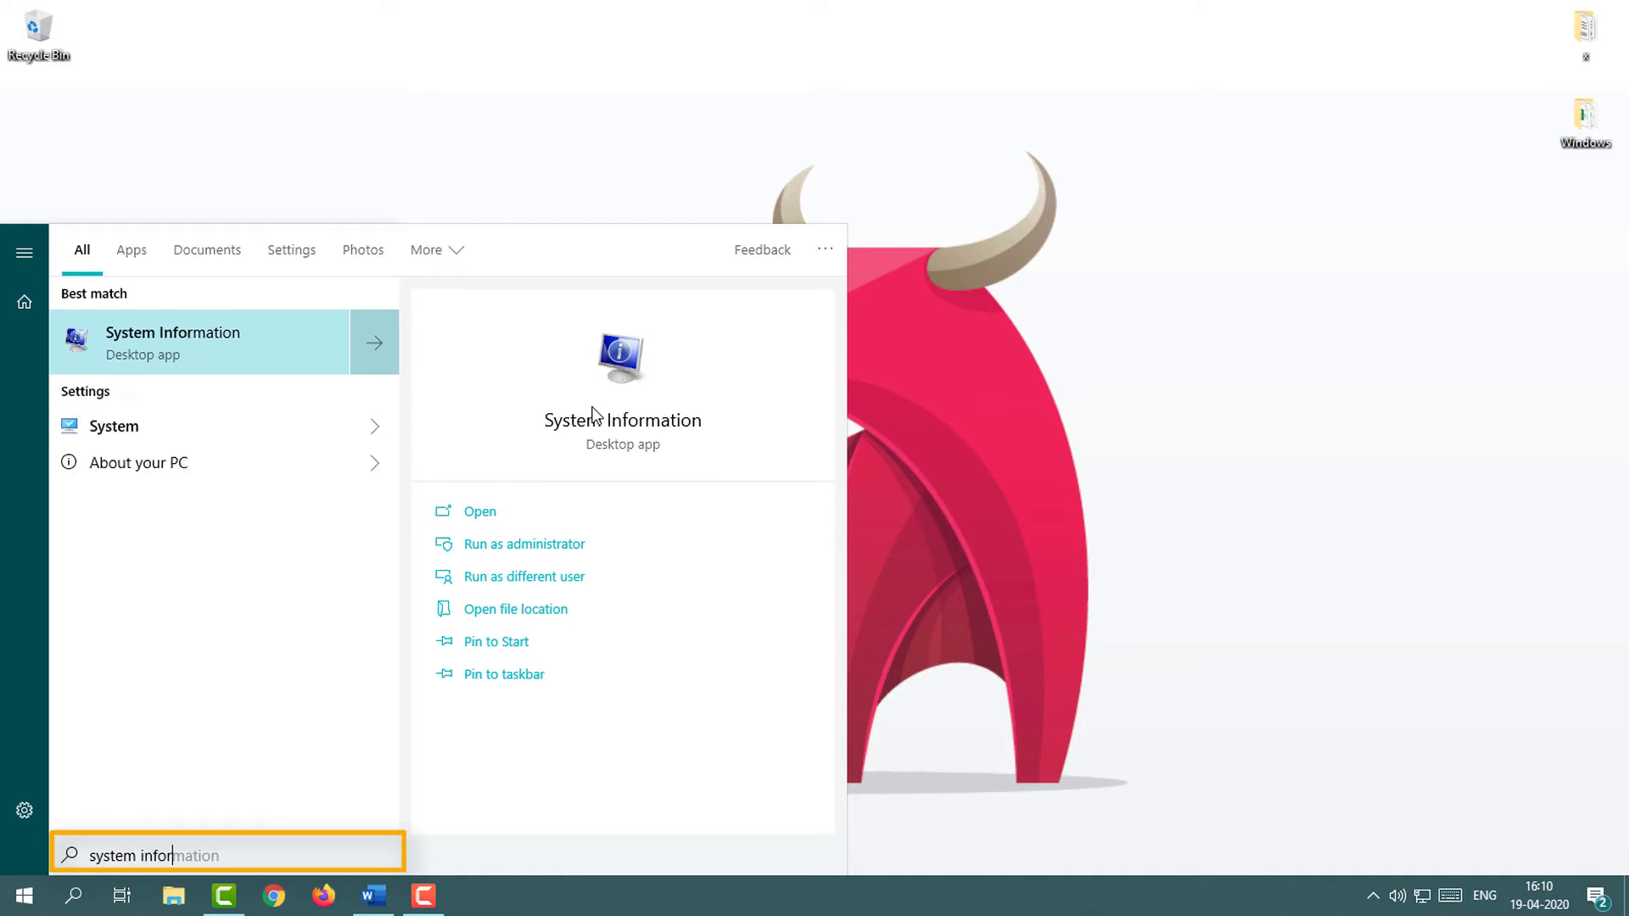
{"action": "type", "text": "mation"}
{"action": "key", "text": "Return"}
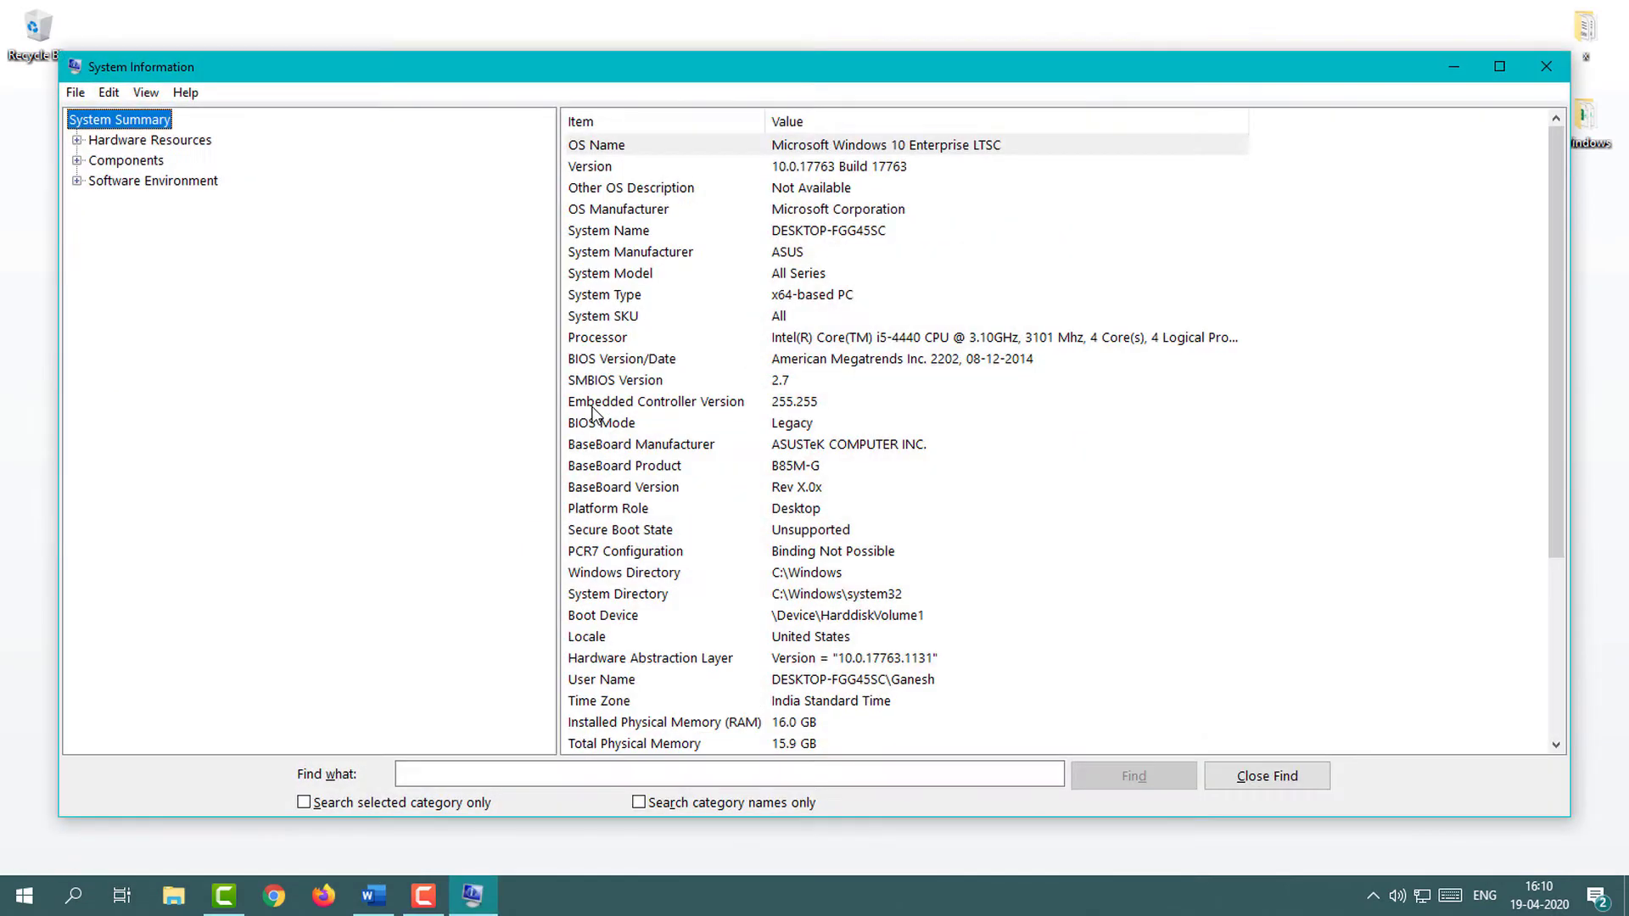
{"action": "double_click", "coordinate": [629, 73]}
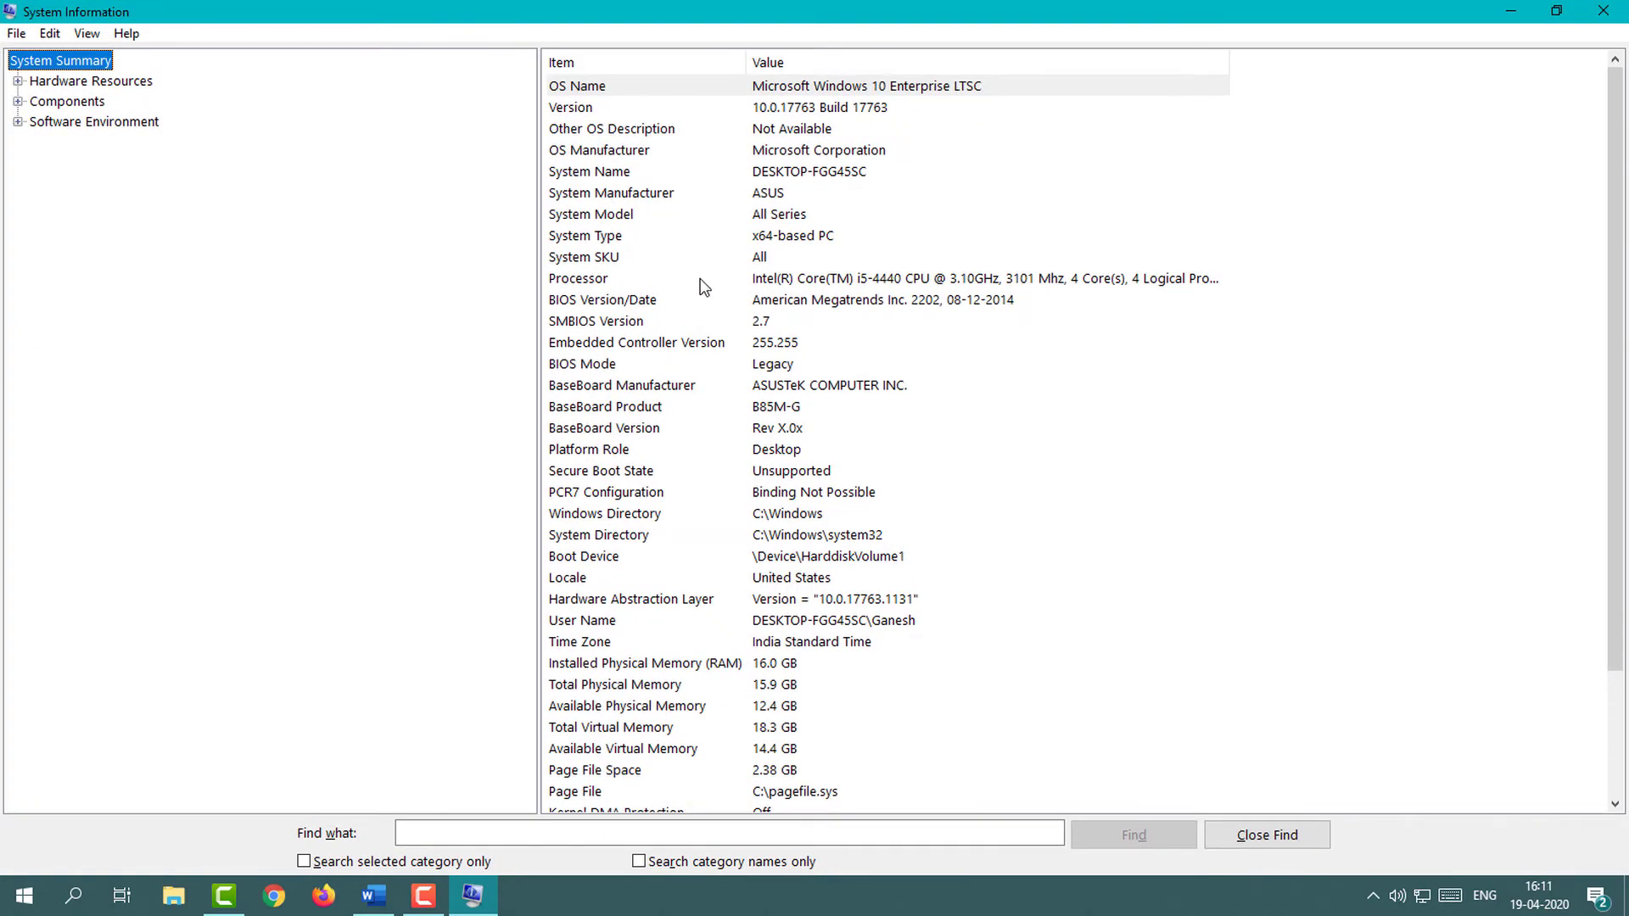
{"action": "scroll", "coordinate": [716, 326], "scroll_direction": "down", "scroll_amount": 1}
{"action": "scroll", "coordinate": [716, 325], "scroll_direction": "up", "scroll_amount": 1}
{"action": "left_click", "coordinate": [584, 670]}
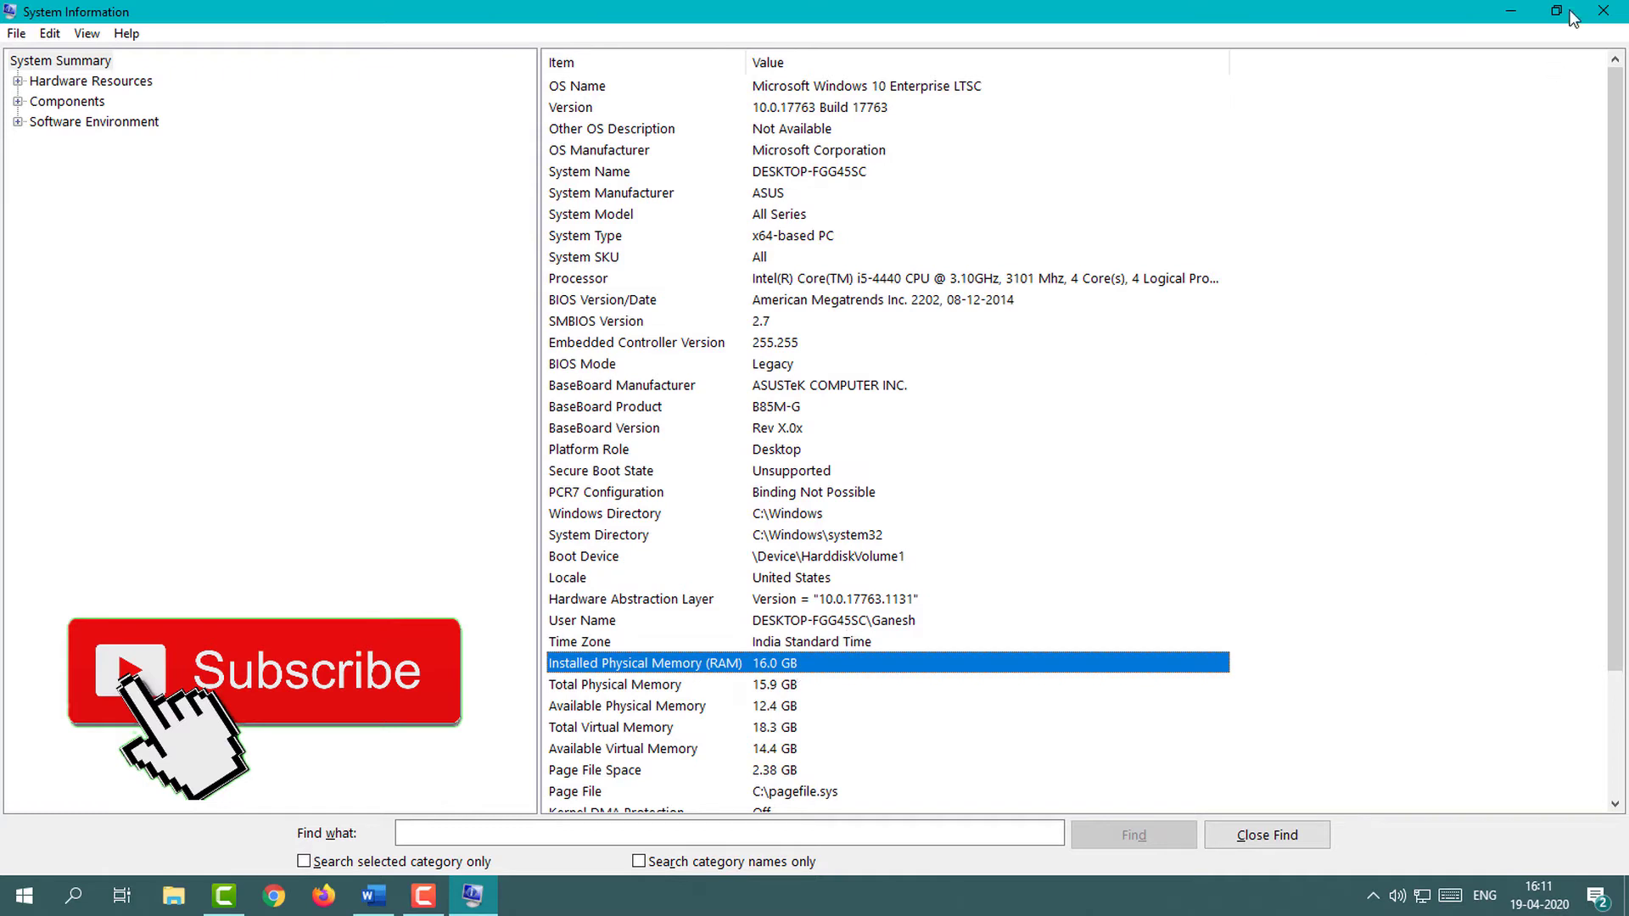
{"action": "left_click", "coordinate": [1604, 10]}
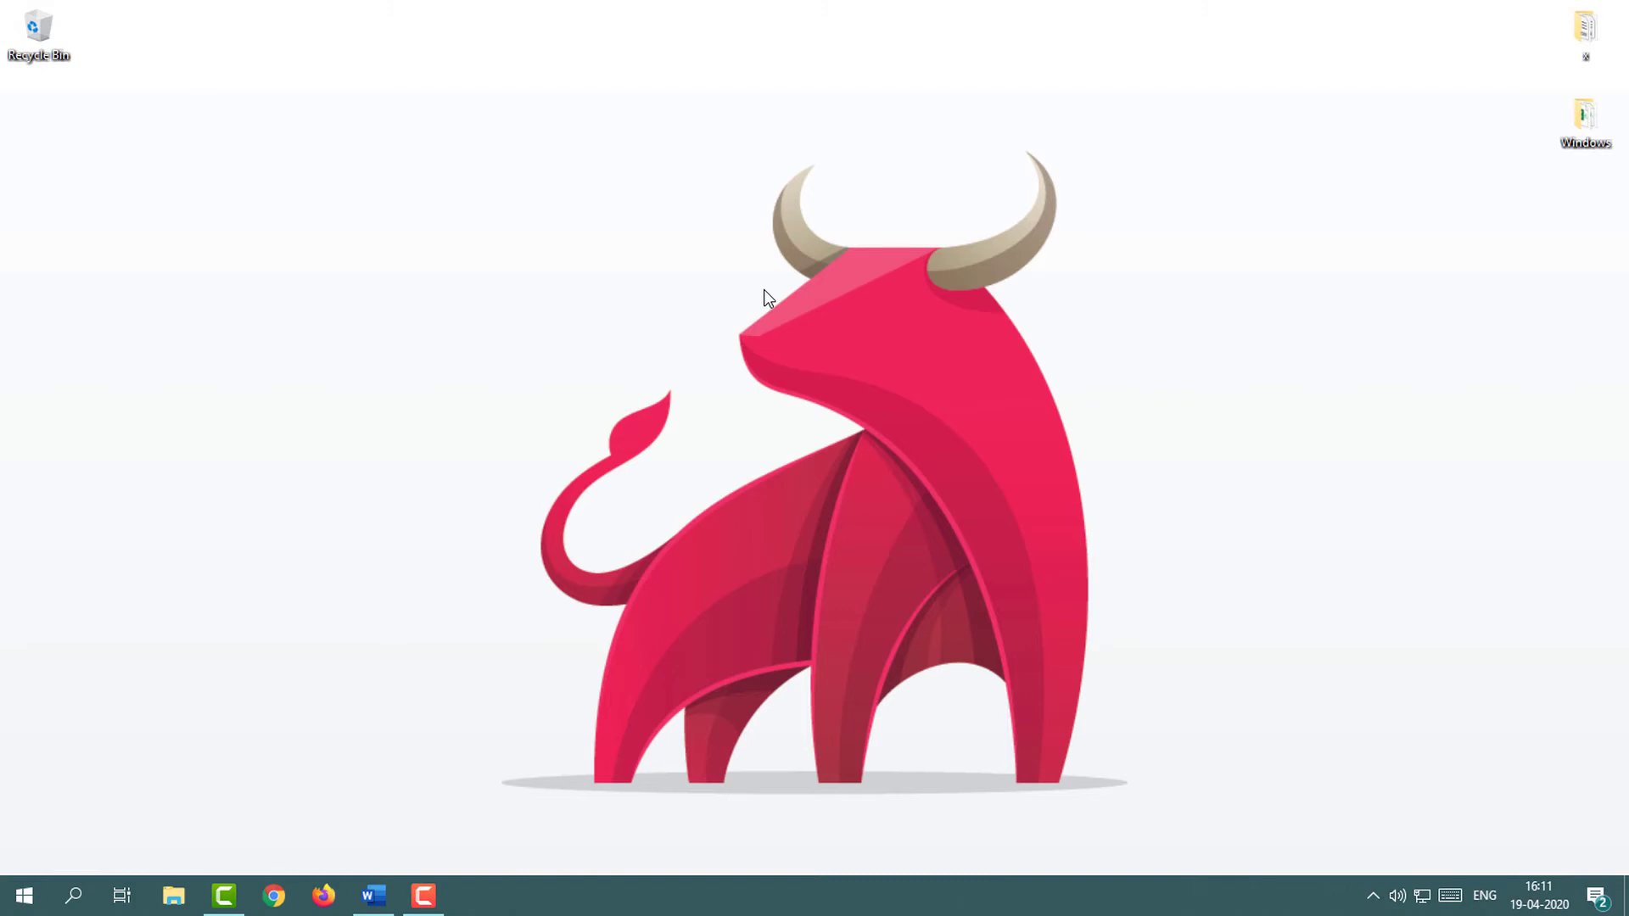
{"action": "key", "text": "super"}
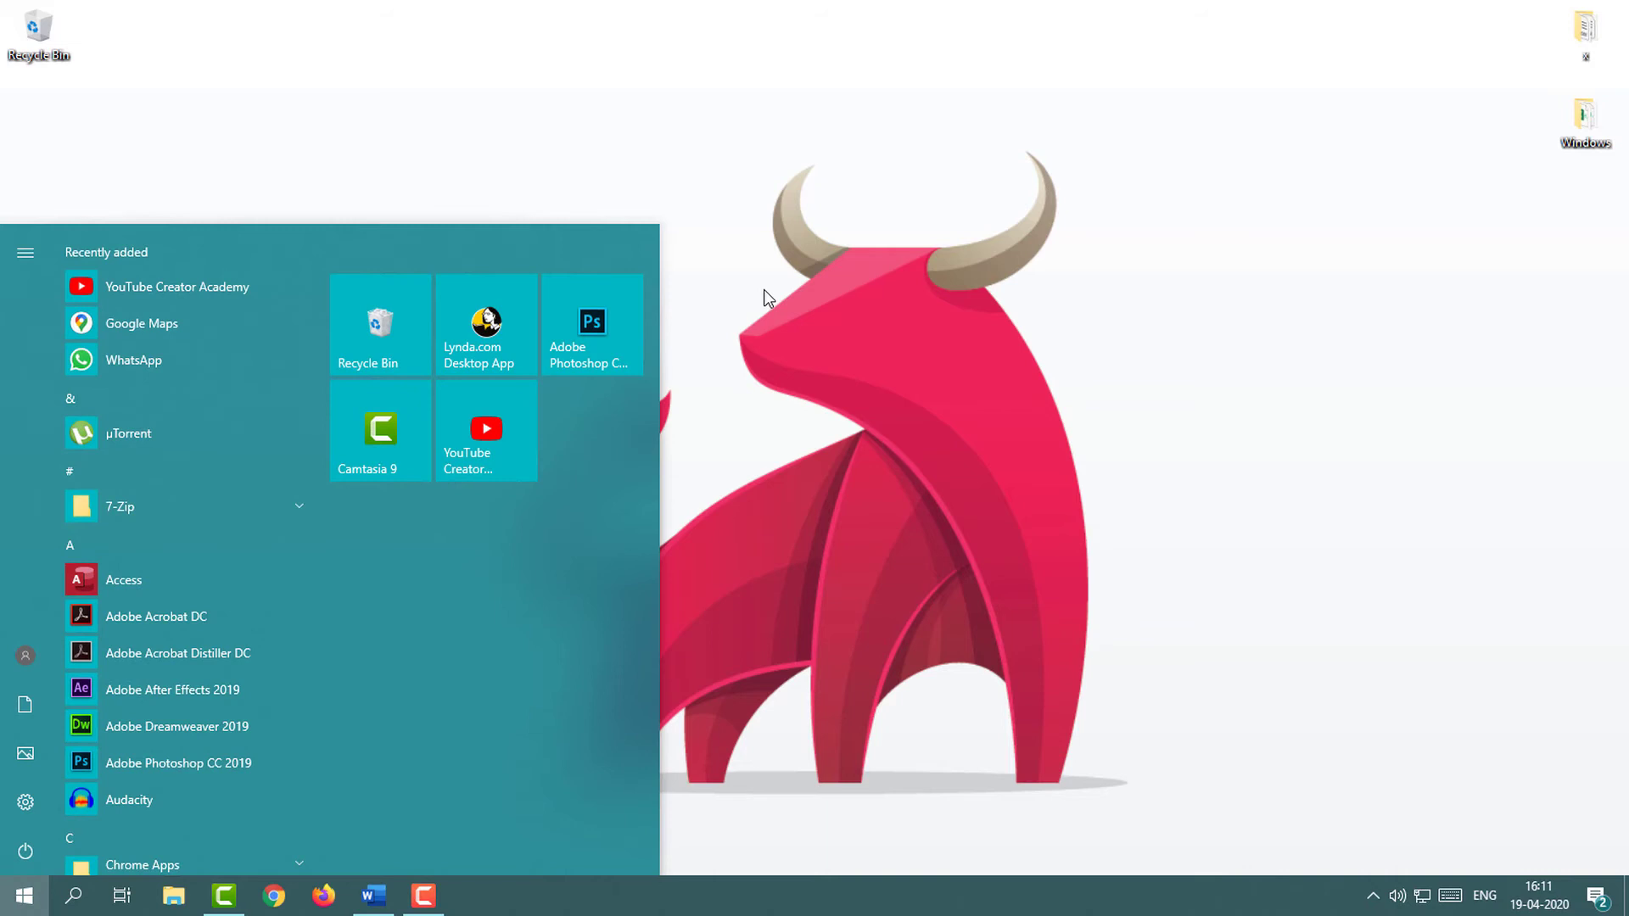
{"action": "type", "text": "se"}
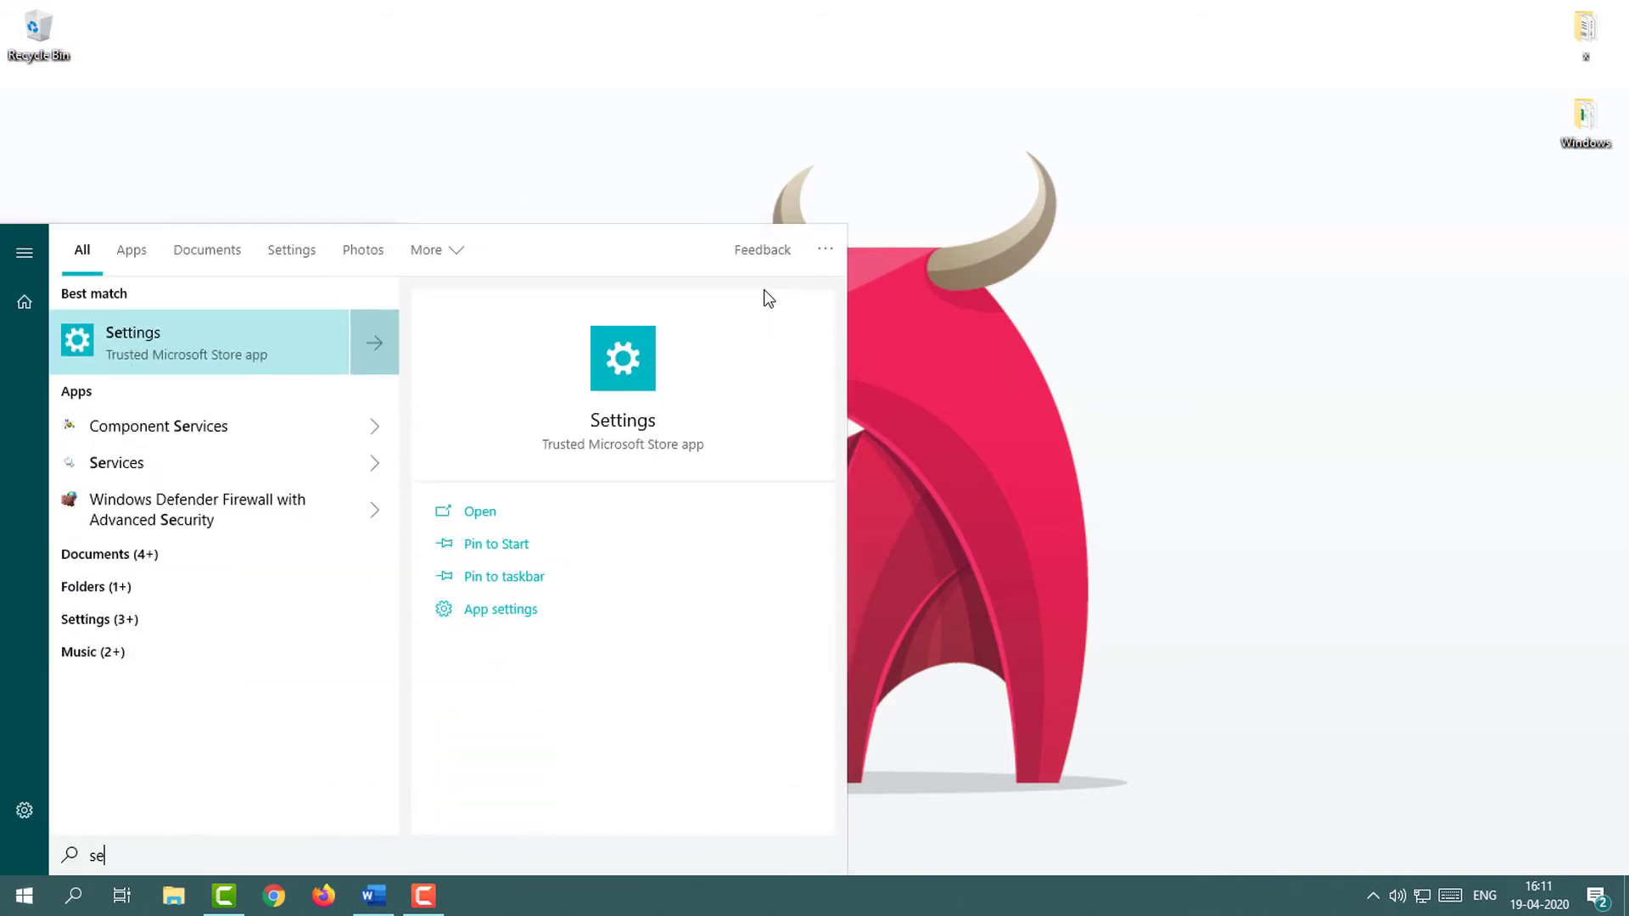
{"action": "type", "text": "ttings"}
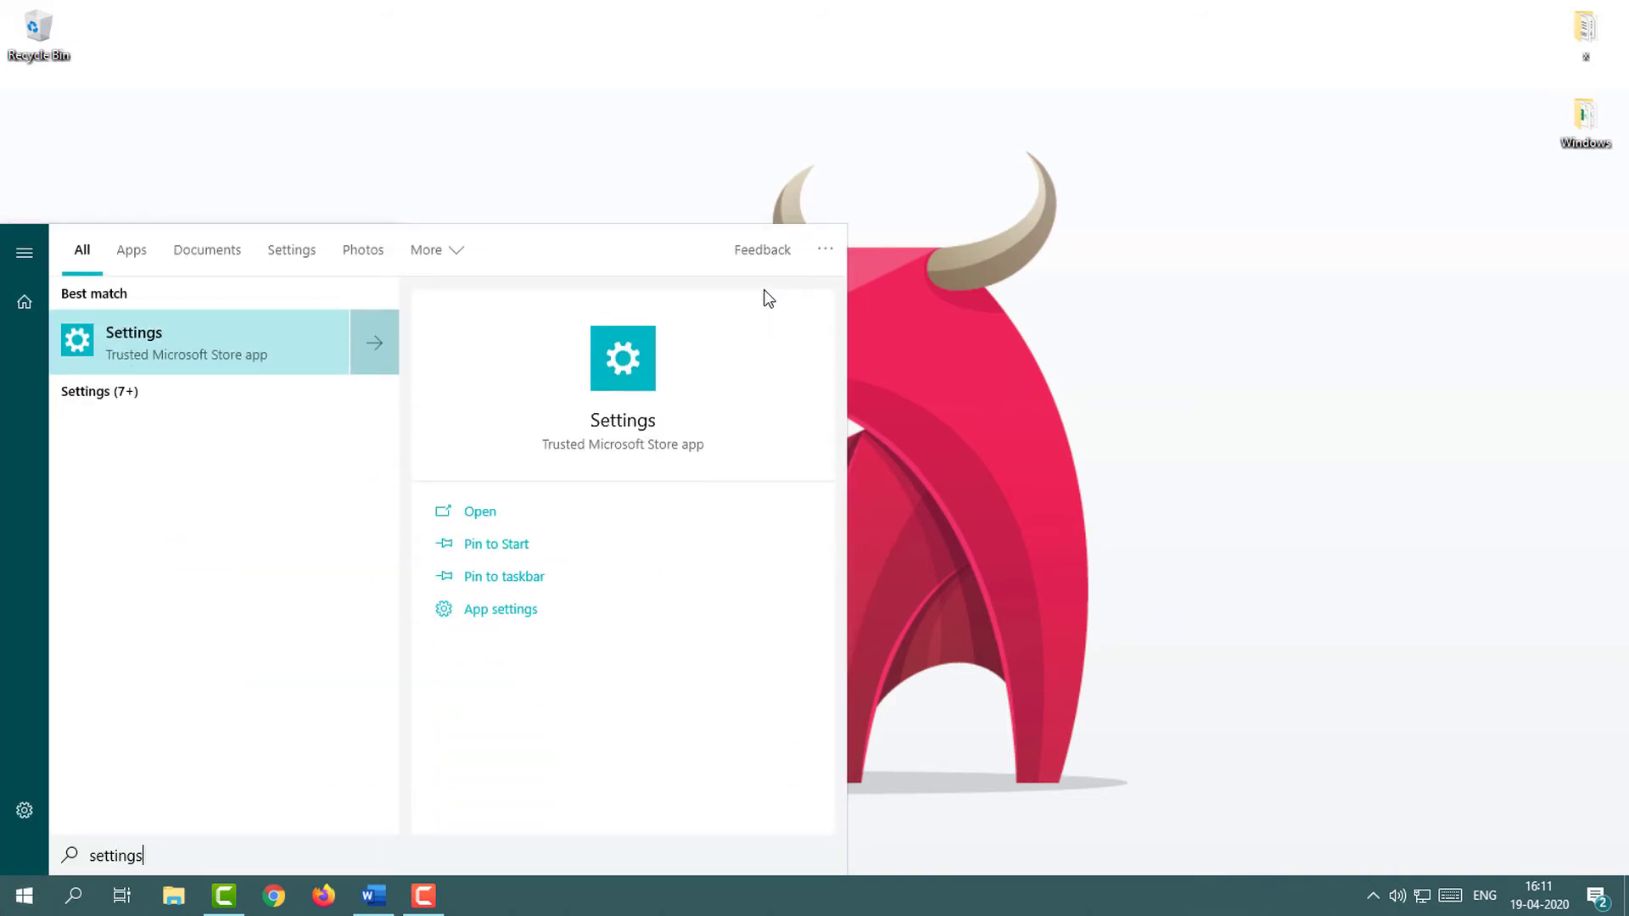
{"action": "key", "text": "Return"}
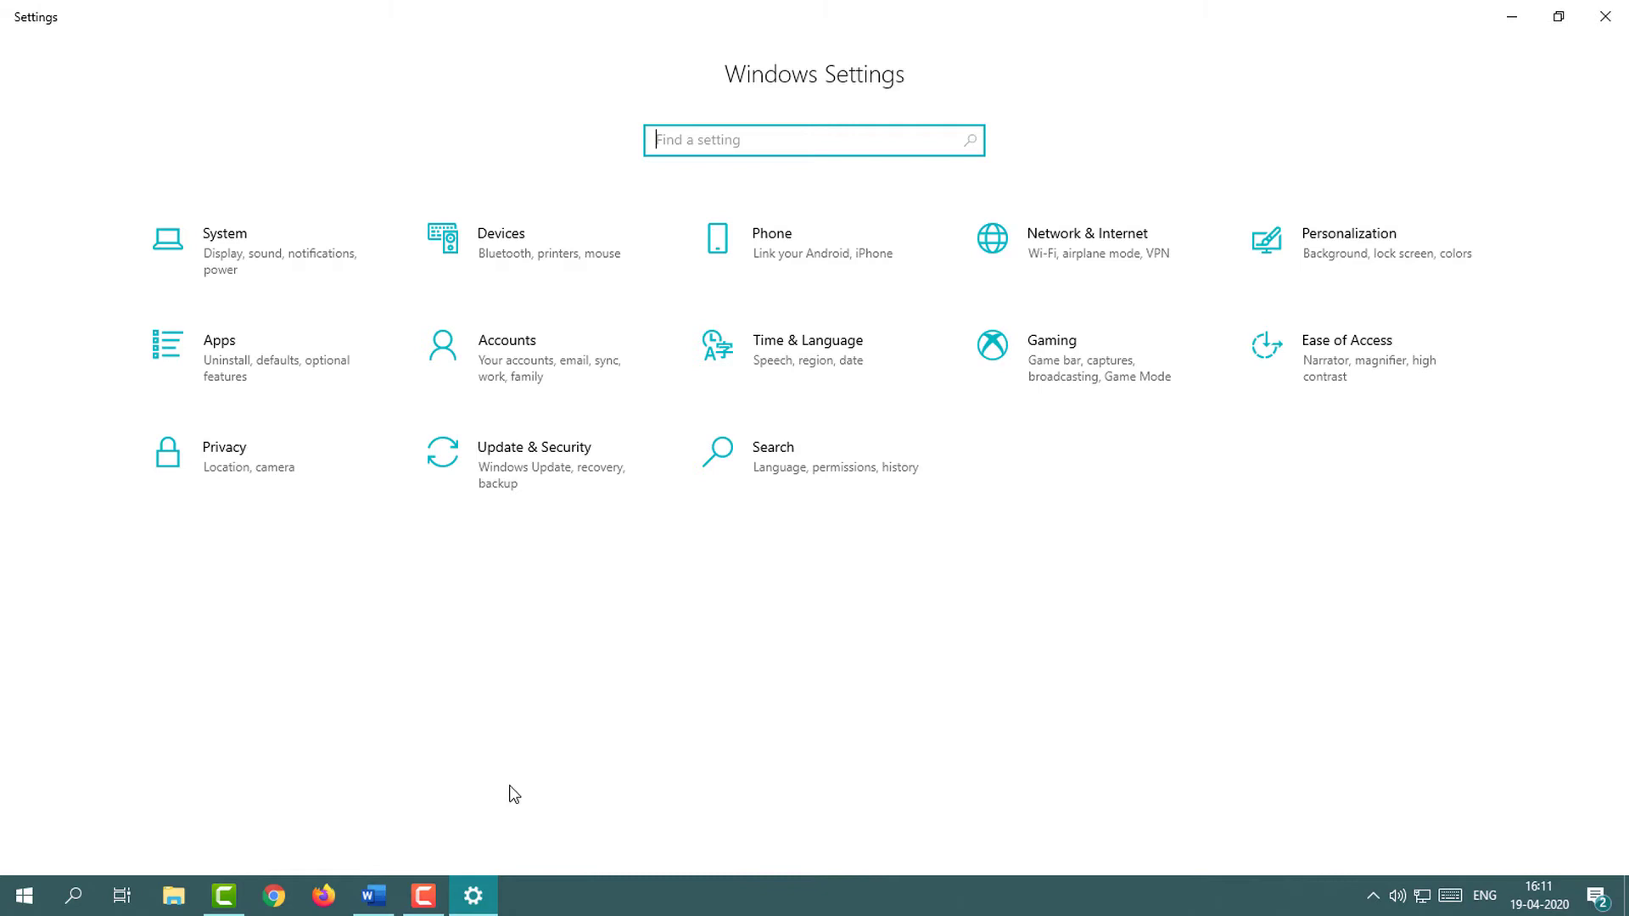
{"action": "left_click", "coordinate": [239, 257]}
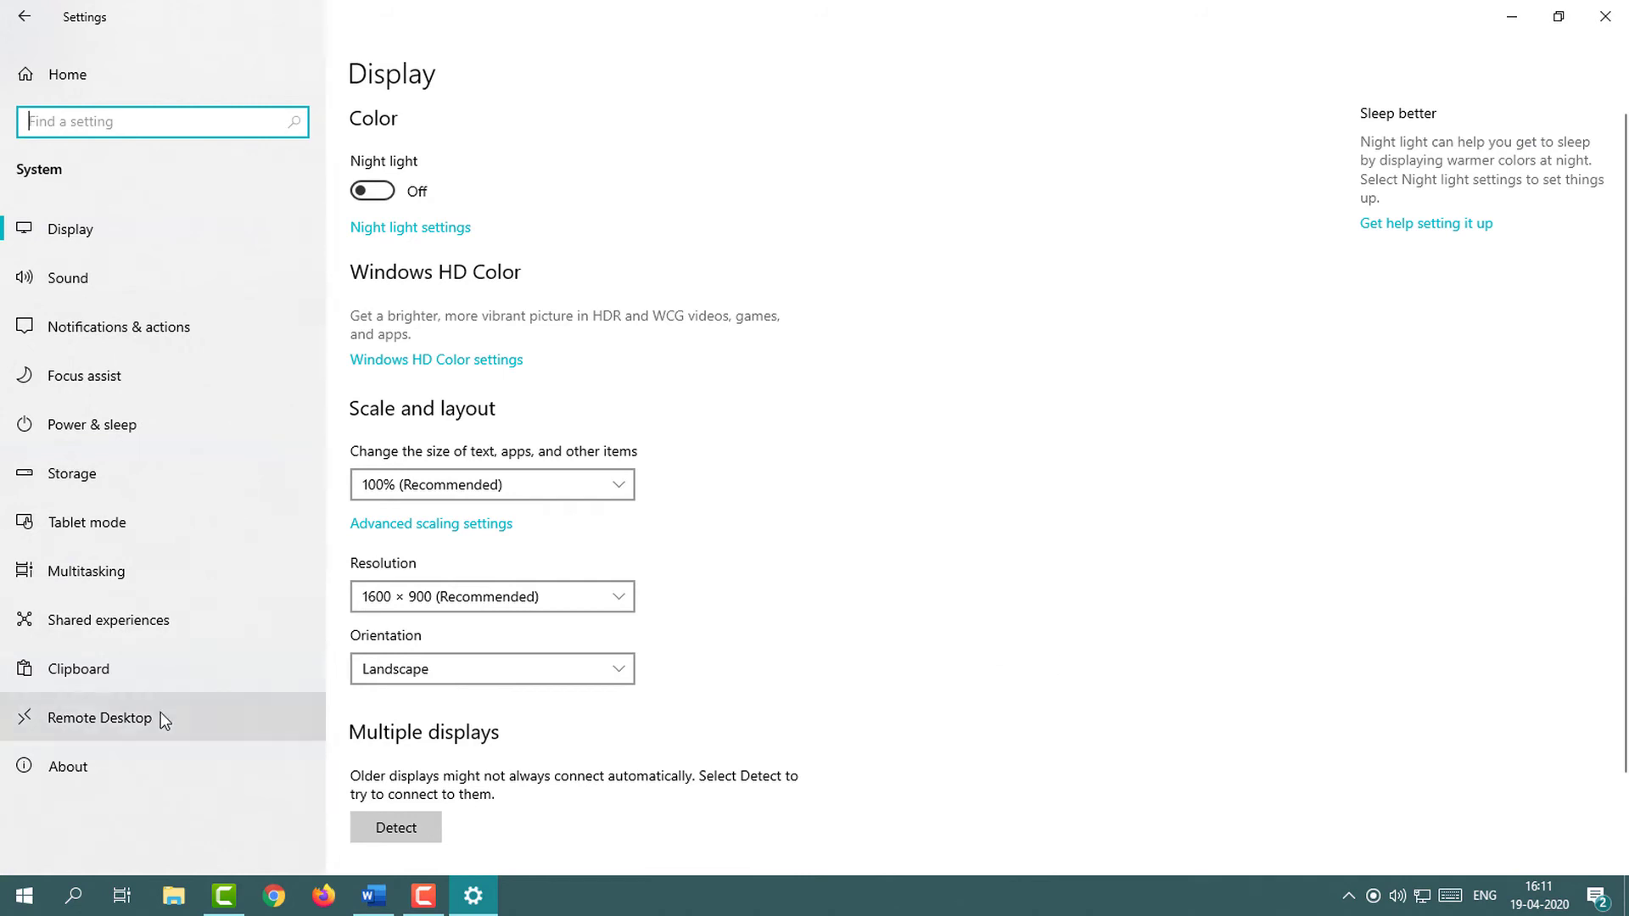
{"action": "left_click", "coordinate": [74, 768]}
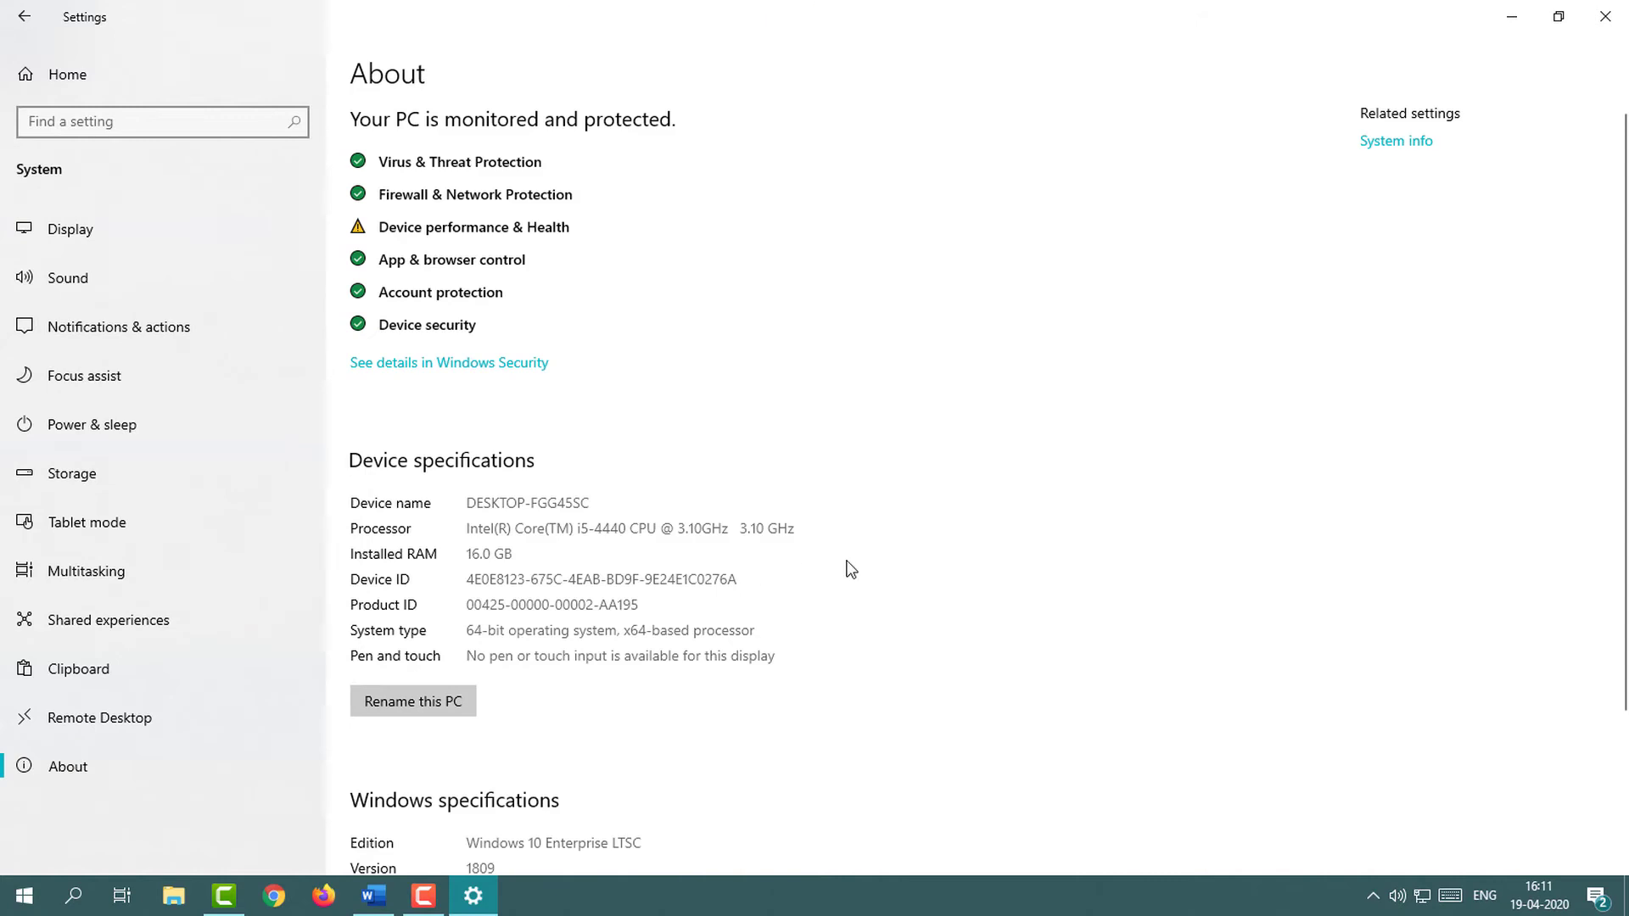
{"action": "scroll", "coordinate": [857, 424], "scroll_direction": "down", "scroll_amount": 3}
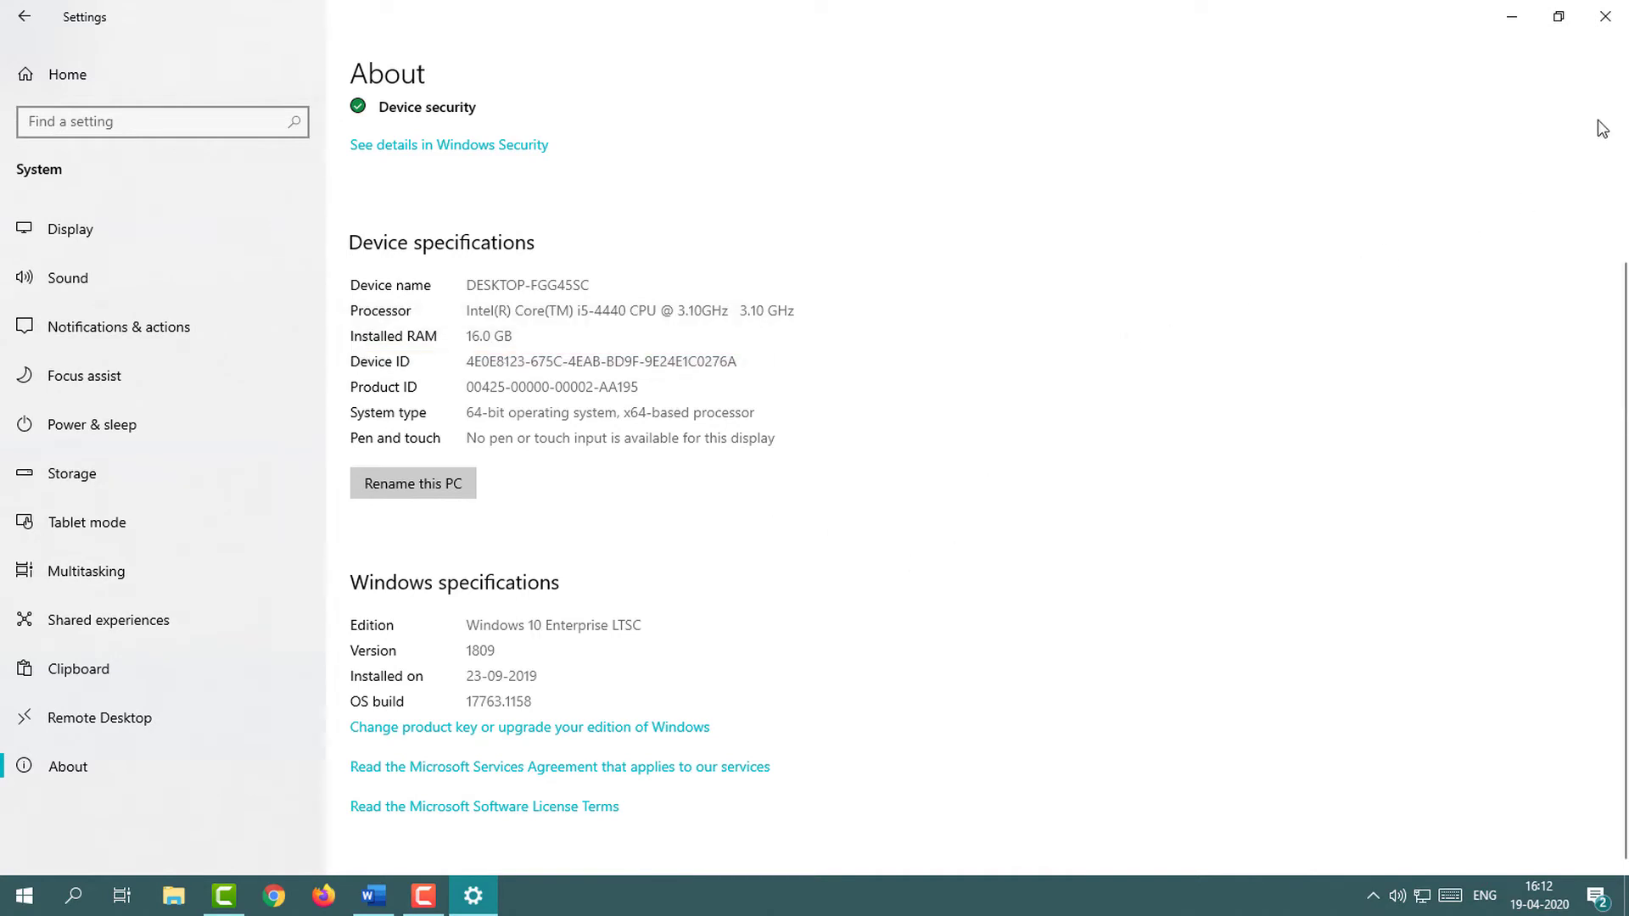
{"action": "left_click", "coordinate": [1599, 26]}
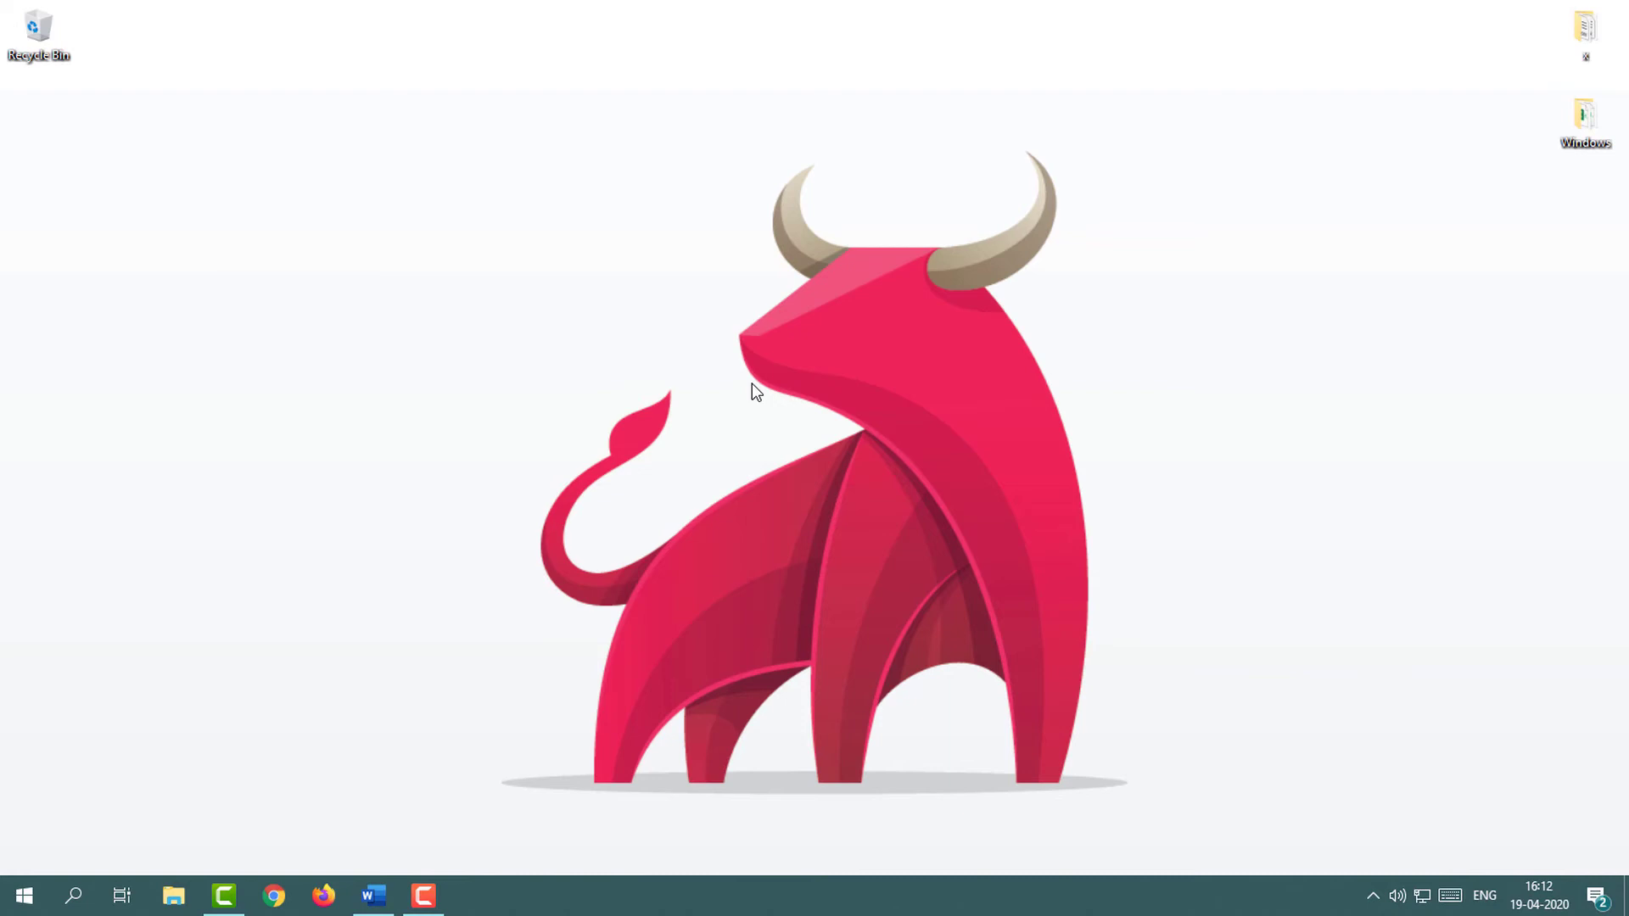
Launch Command Prompt by searching 'cmd' from the Start menu.
{"action": "key", "text": "super"}
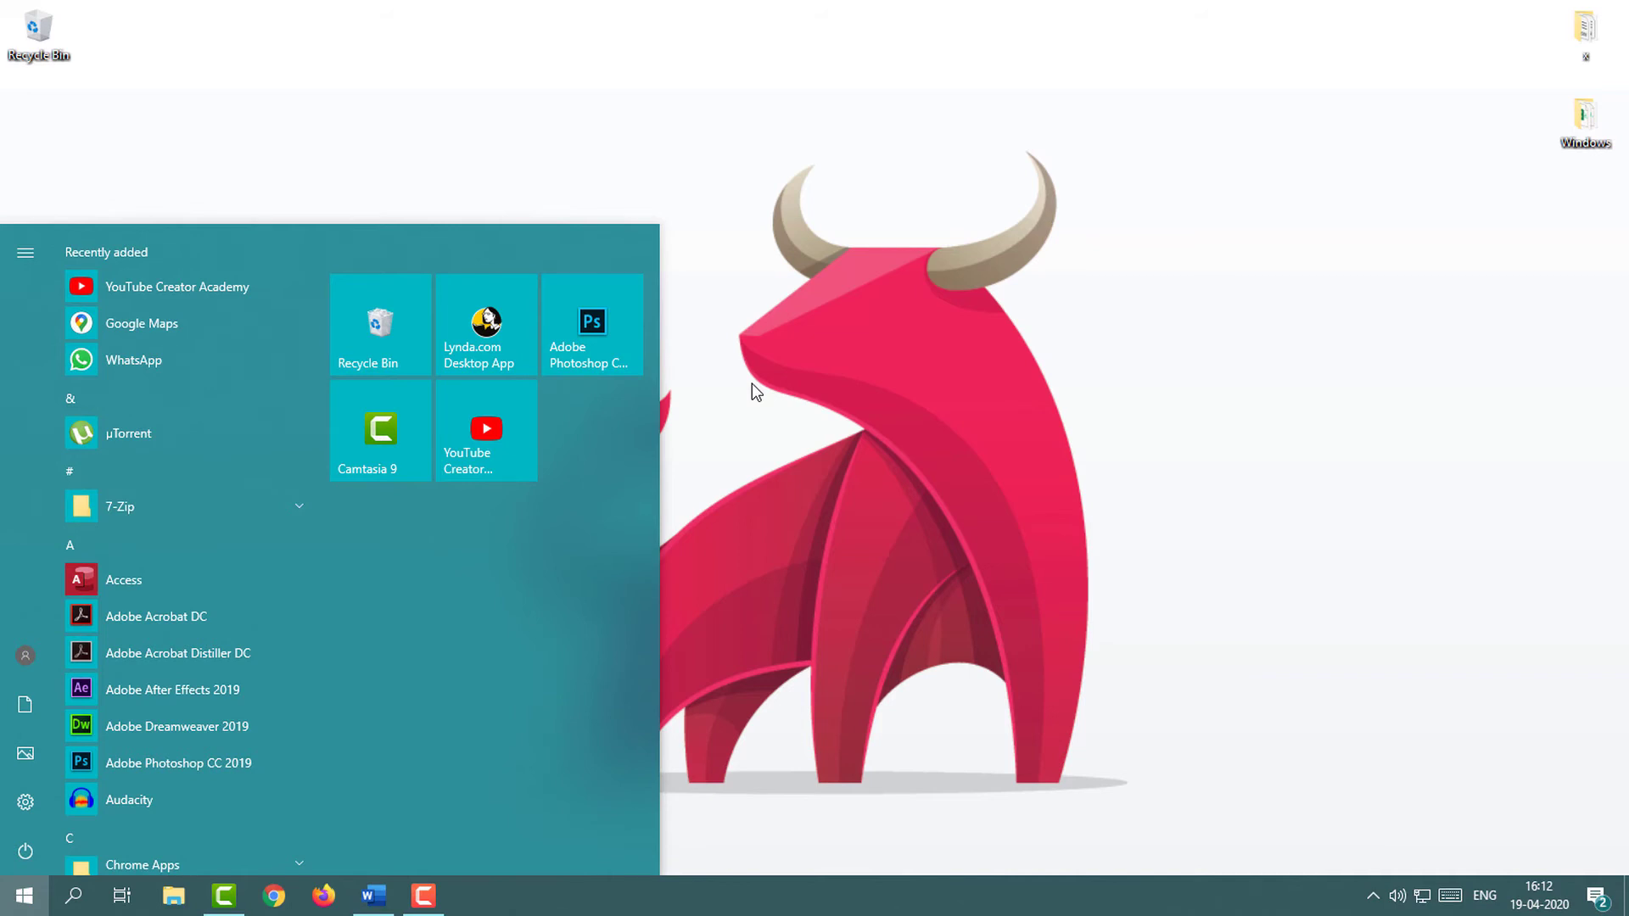
{"action": "type", "text": "c"}
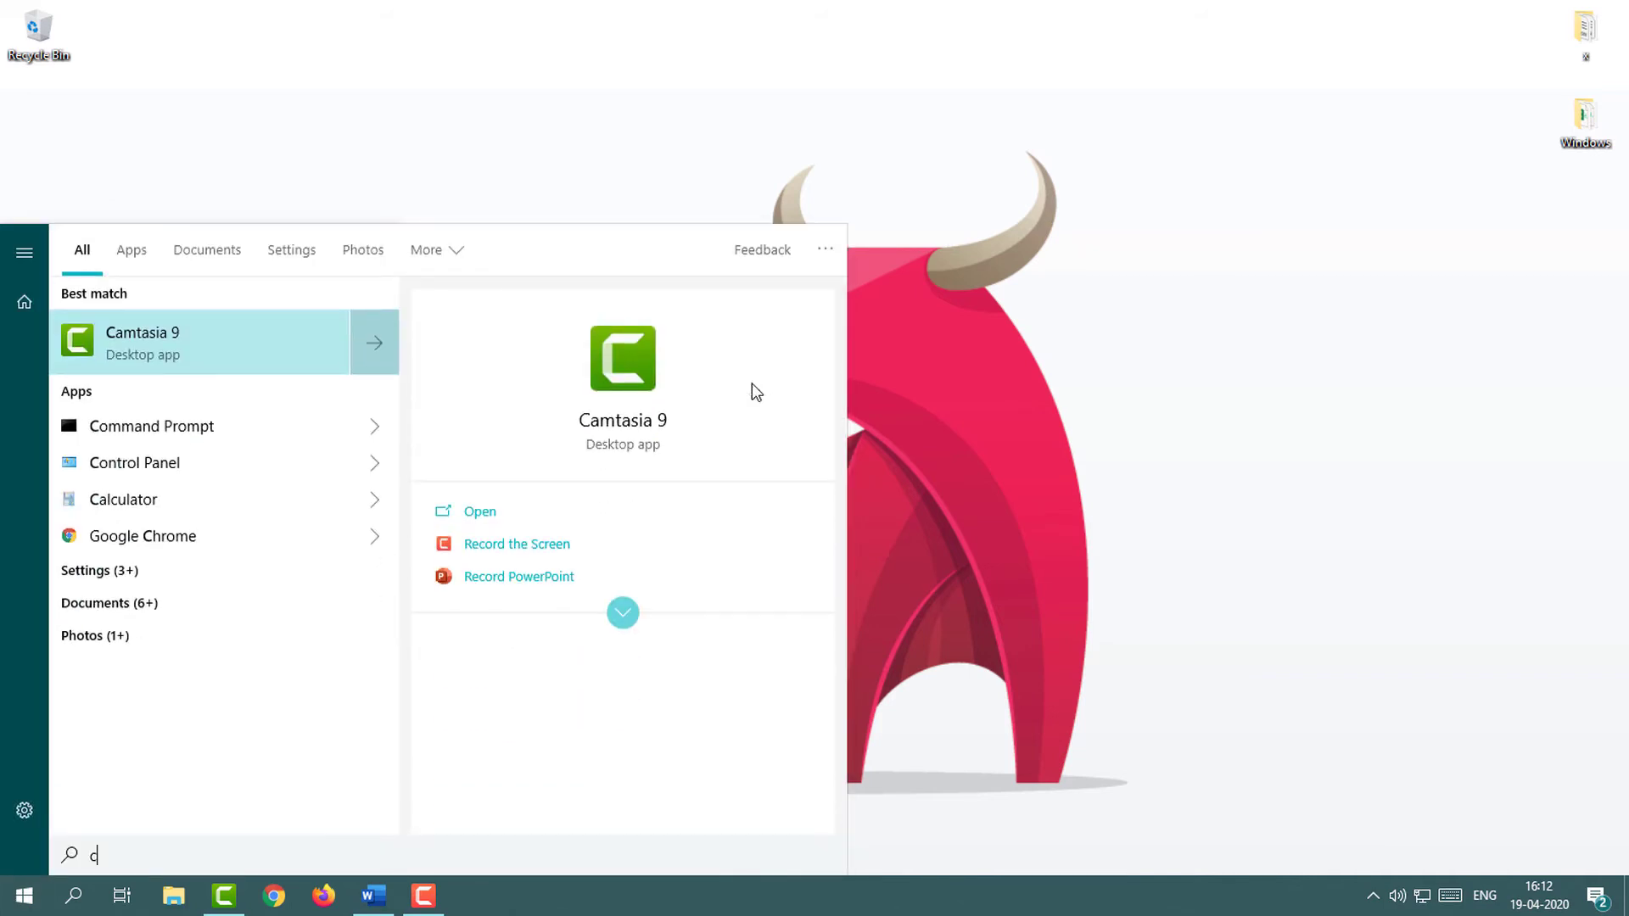
{"action": "type", "text": "md"}
{"action": "key", "text": "Return"}
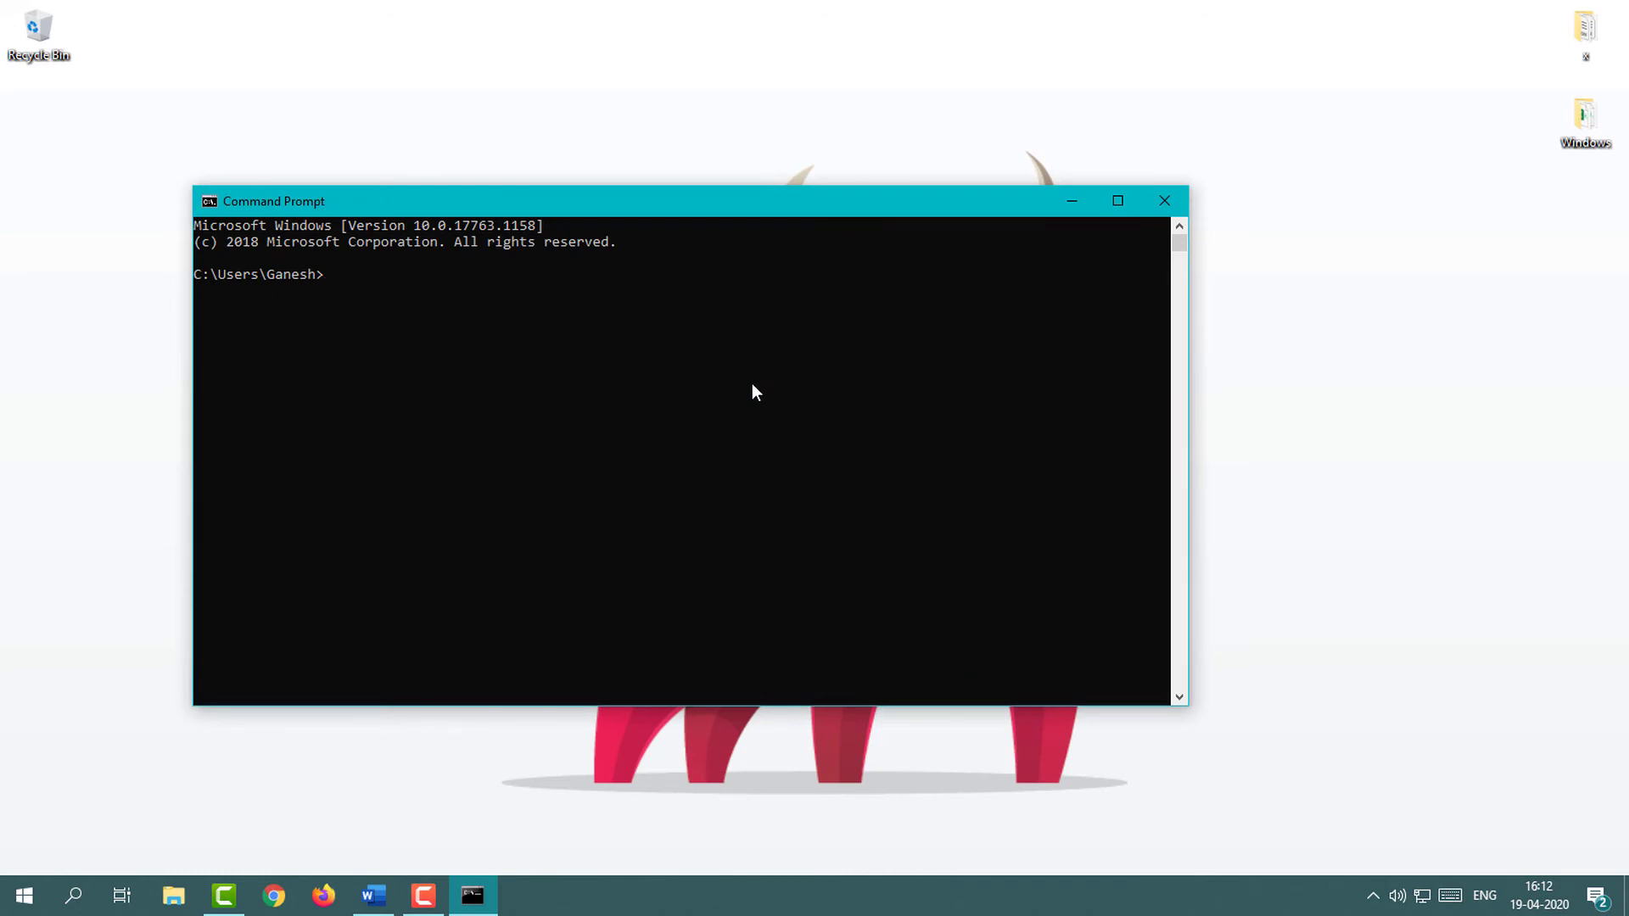
{"action": "left_click_drag", "start_coordinate": [632, 202], "coordinate": [699, 163]}
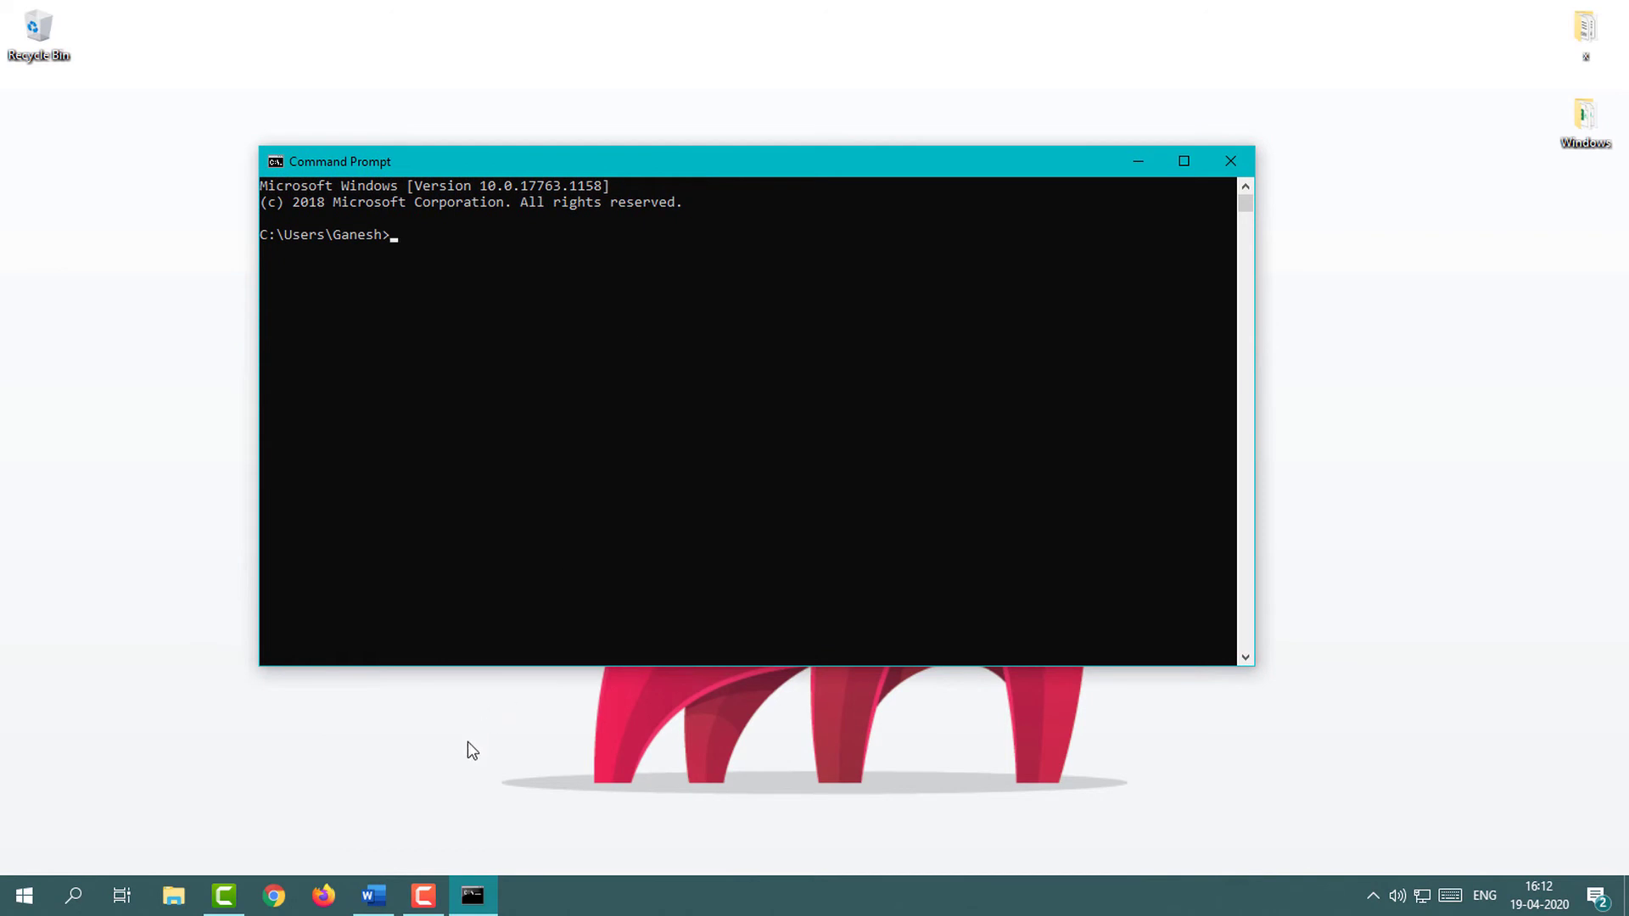
{"action": "left_click", "coordinate": [373, 896]}
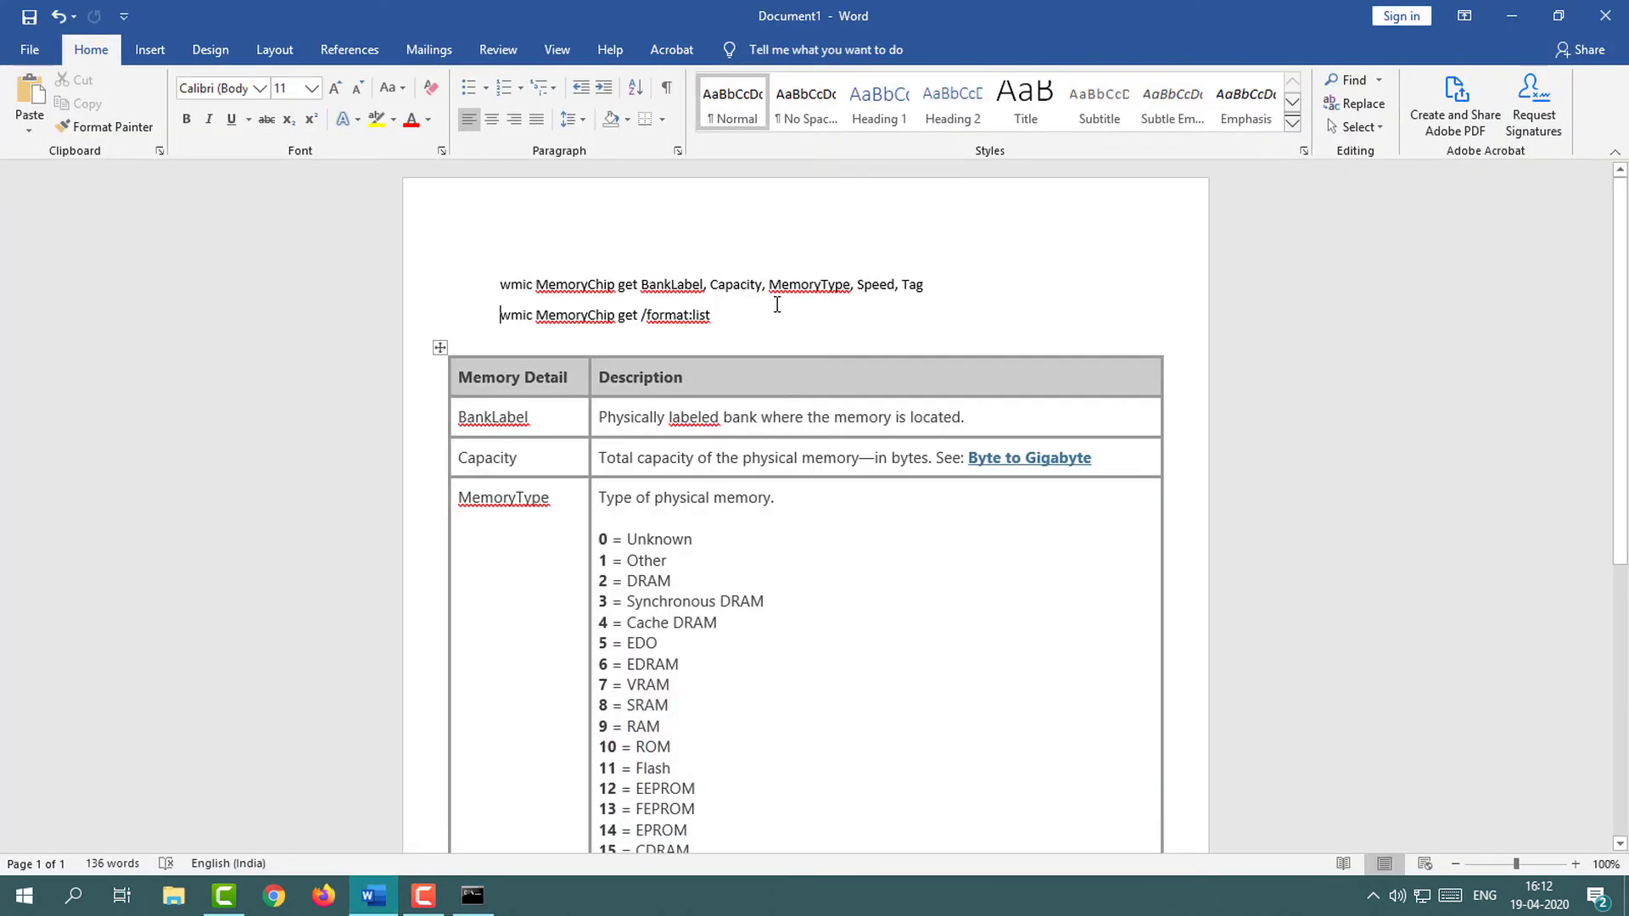
{"action": "left_click_drag", "start_coordinate": [926, 286], "coordinate": [514, 279]}
{"action": "key", "text": "ctrl+c"}
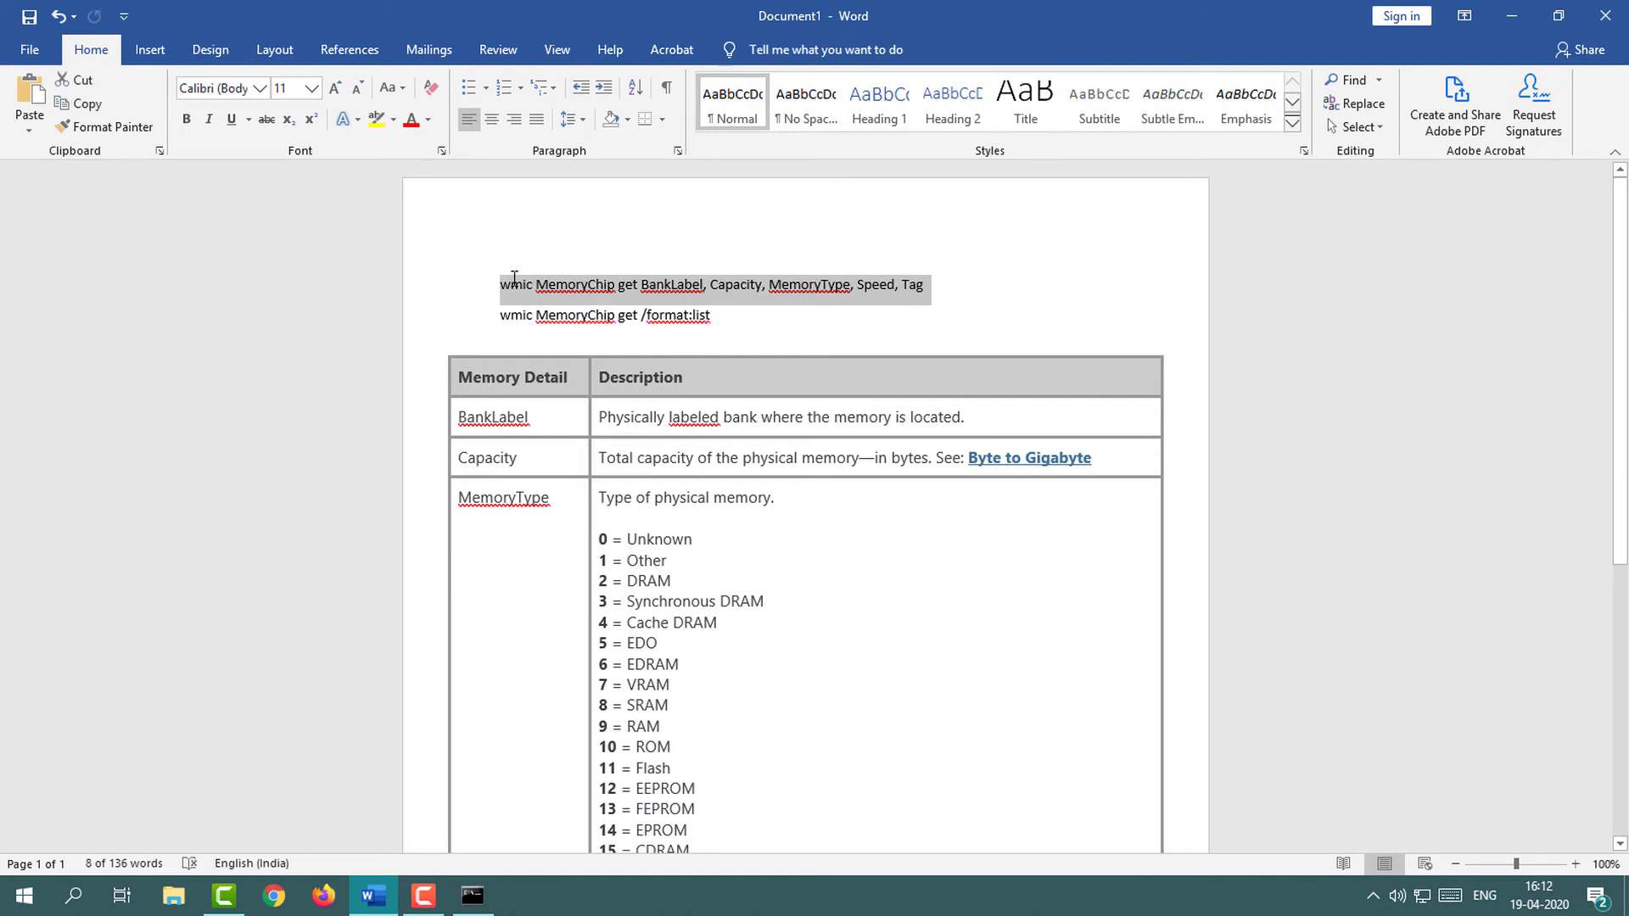
{"action": "left_click", "coordinate": [1511, 15]}
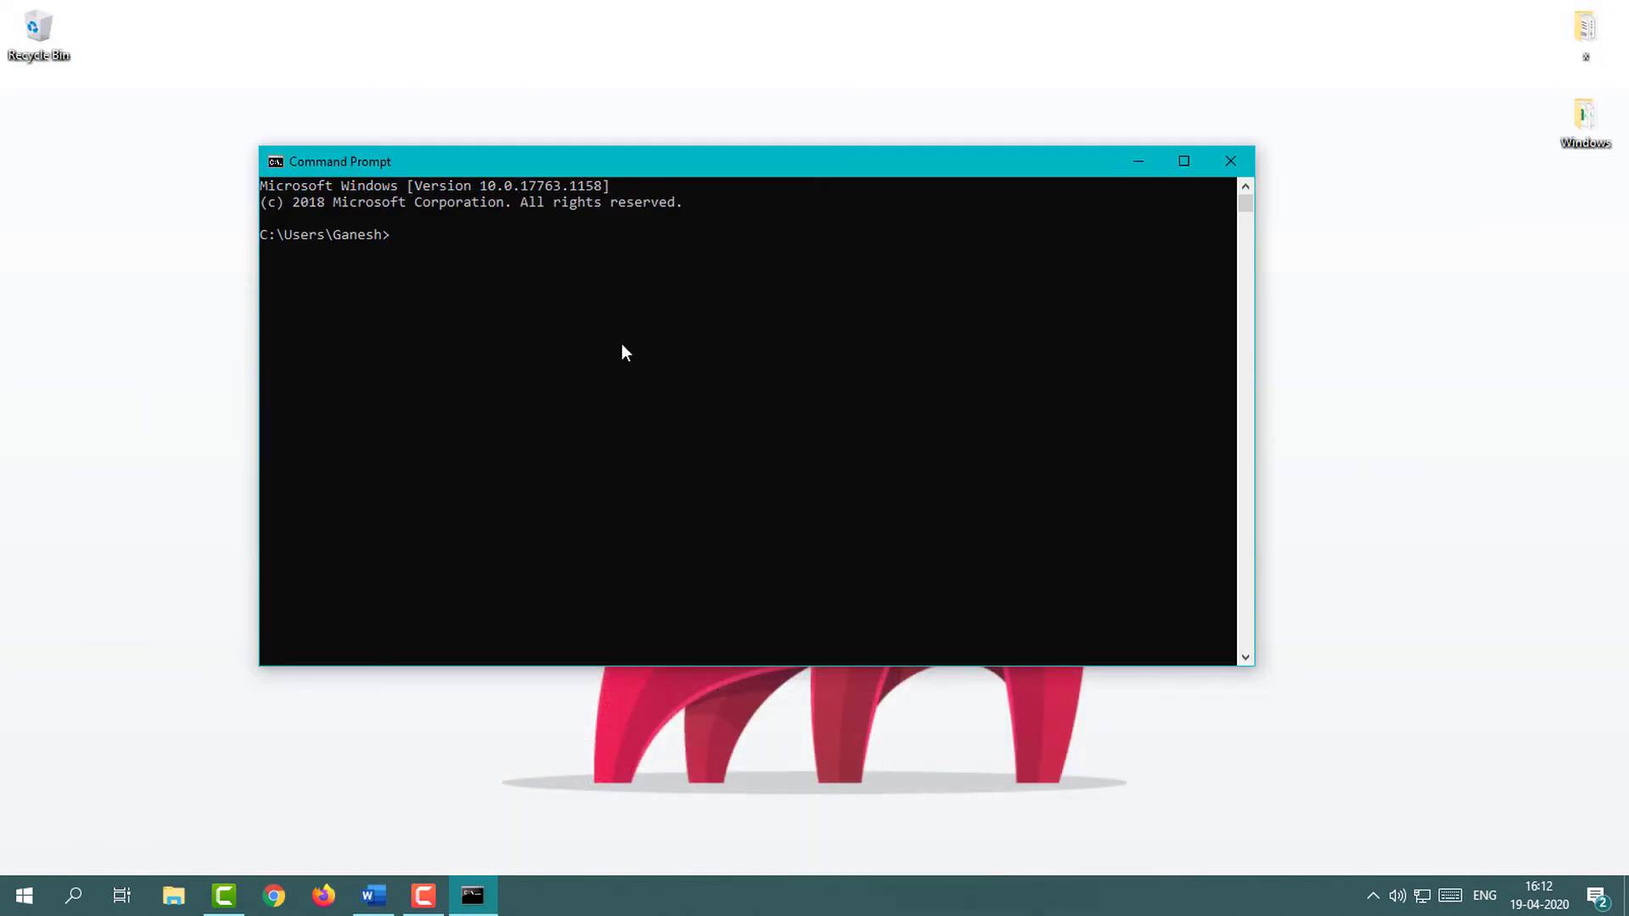
{"action": "key", "text": "ctrl+v"}
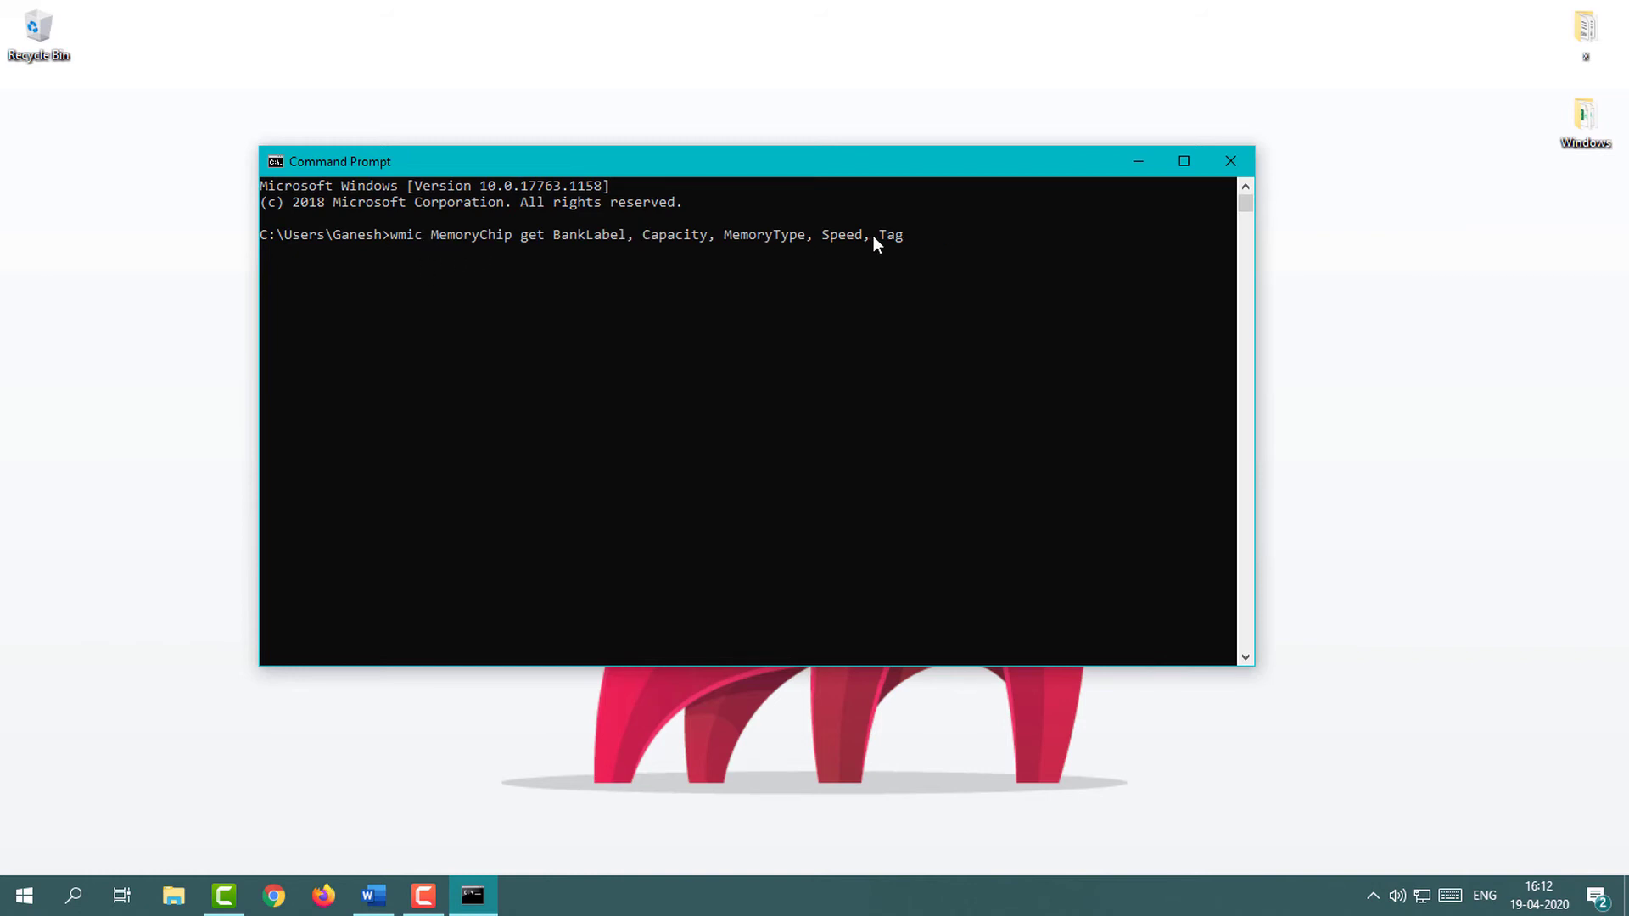
{"action": "key", "text": "Return"}
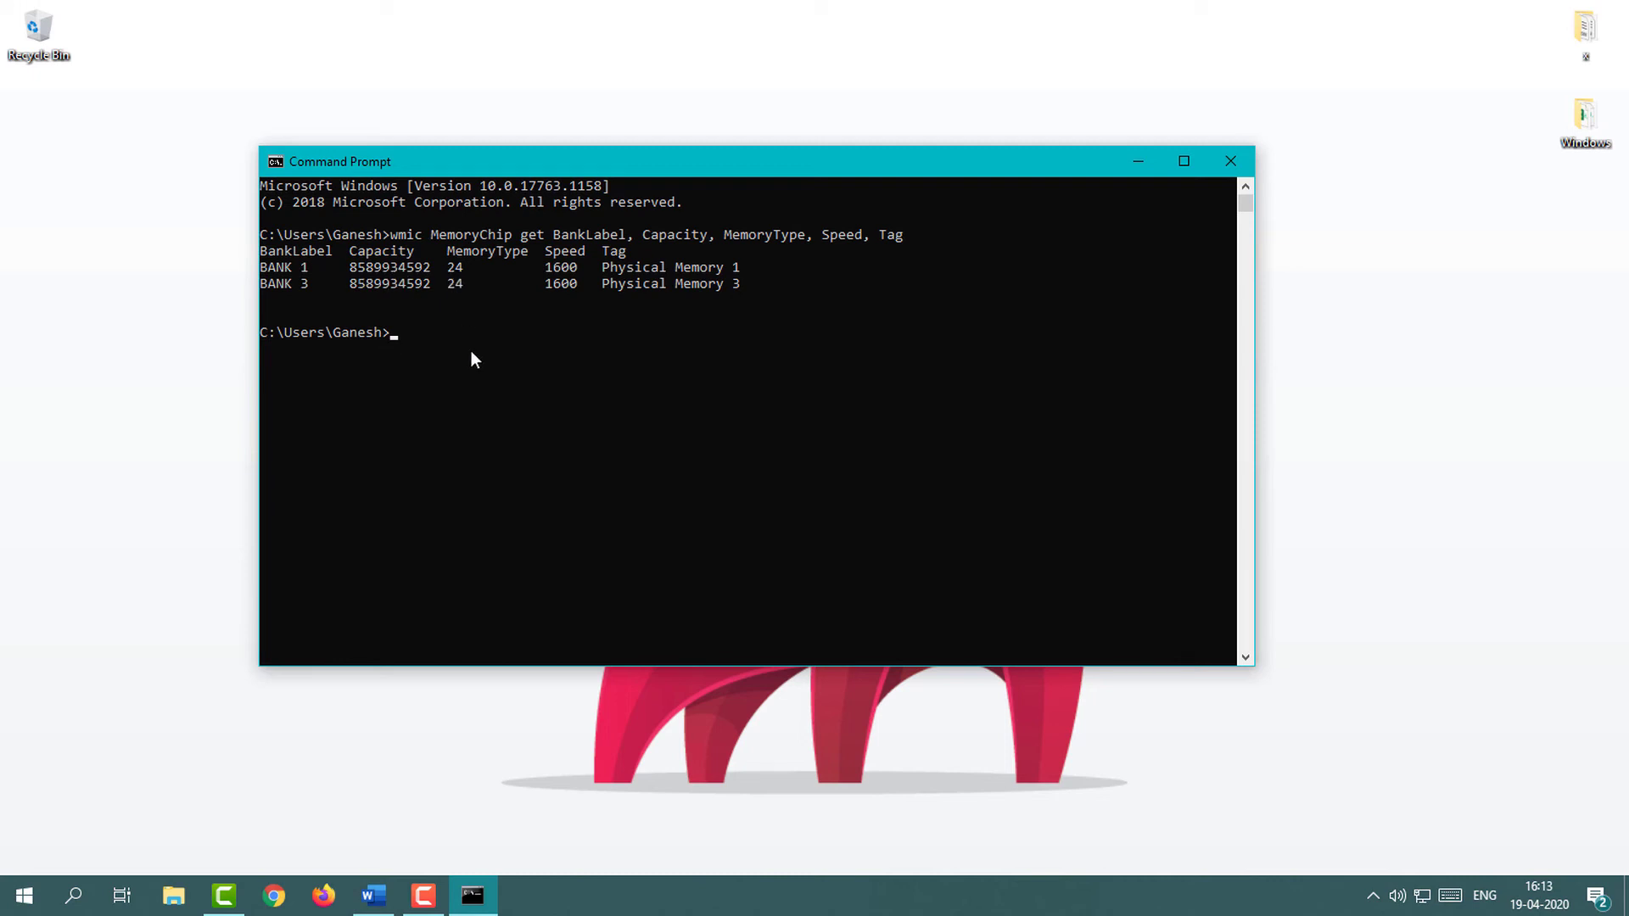
Find the MemoryType table in the Word document and highlight its rows.
{"action": "left_click", "coordinate": [376, 898]}
{"action": "scroll", "coordinate": [528, 375], "scroll_direction": "down", "scroll_amount": 2}
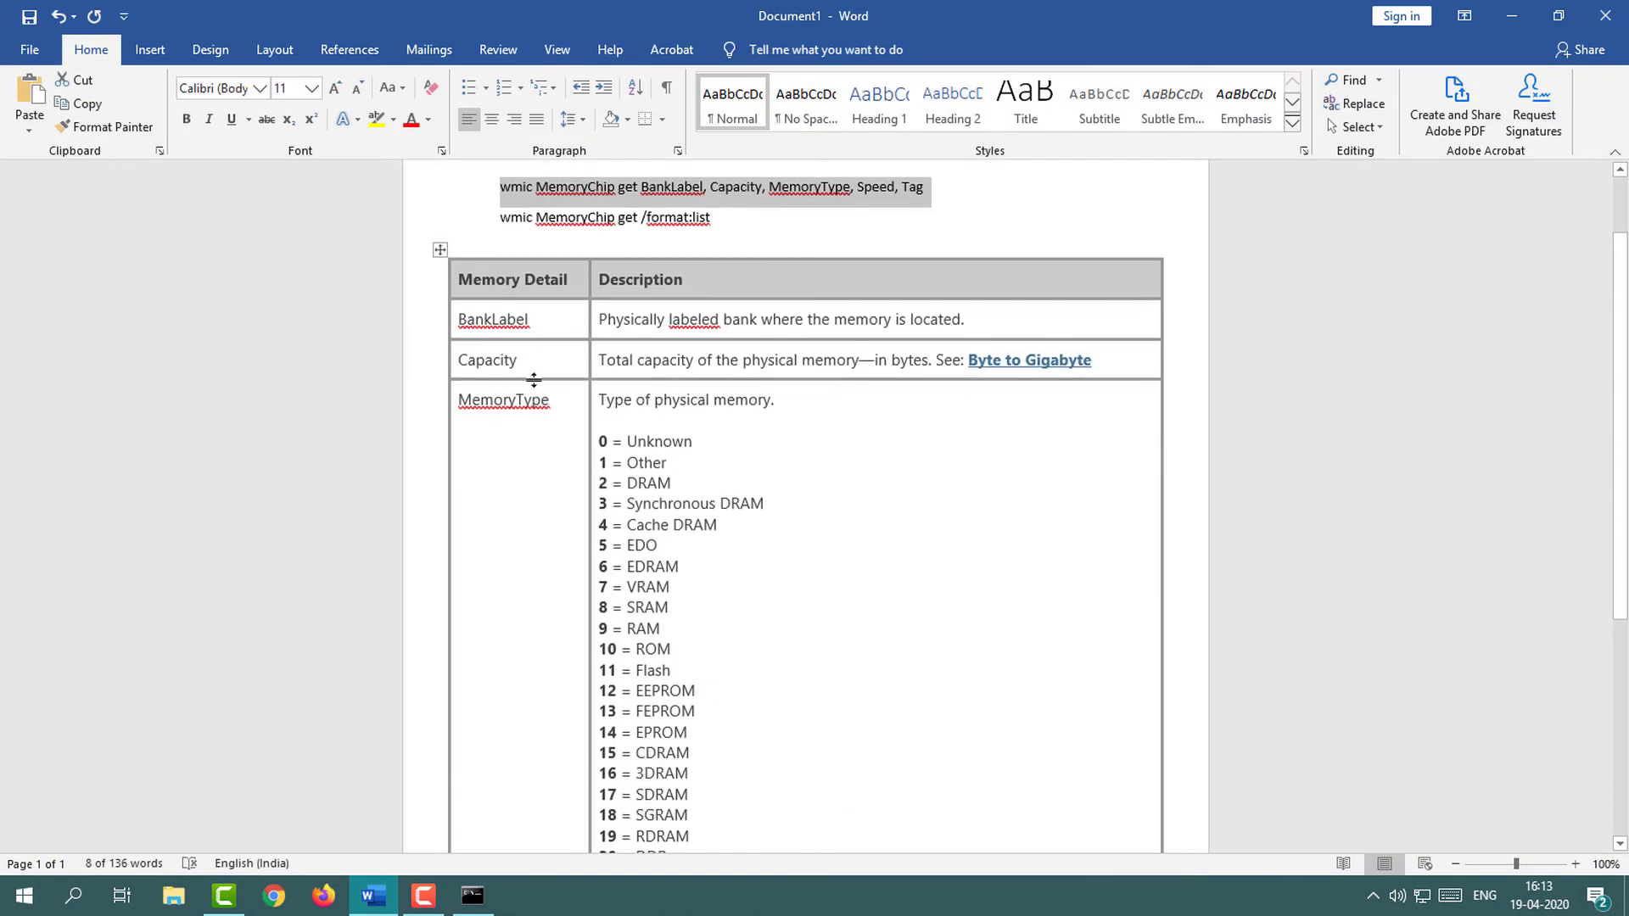
{"action": "left_click_drag", "start_coordinate": [464, 399], "coordinate": [768, 399]}
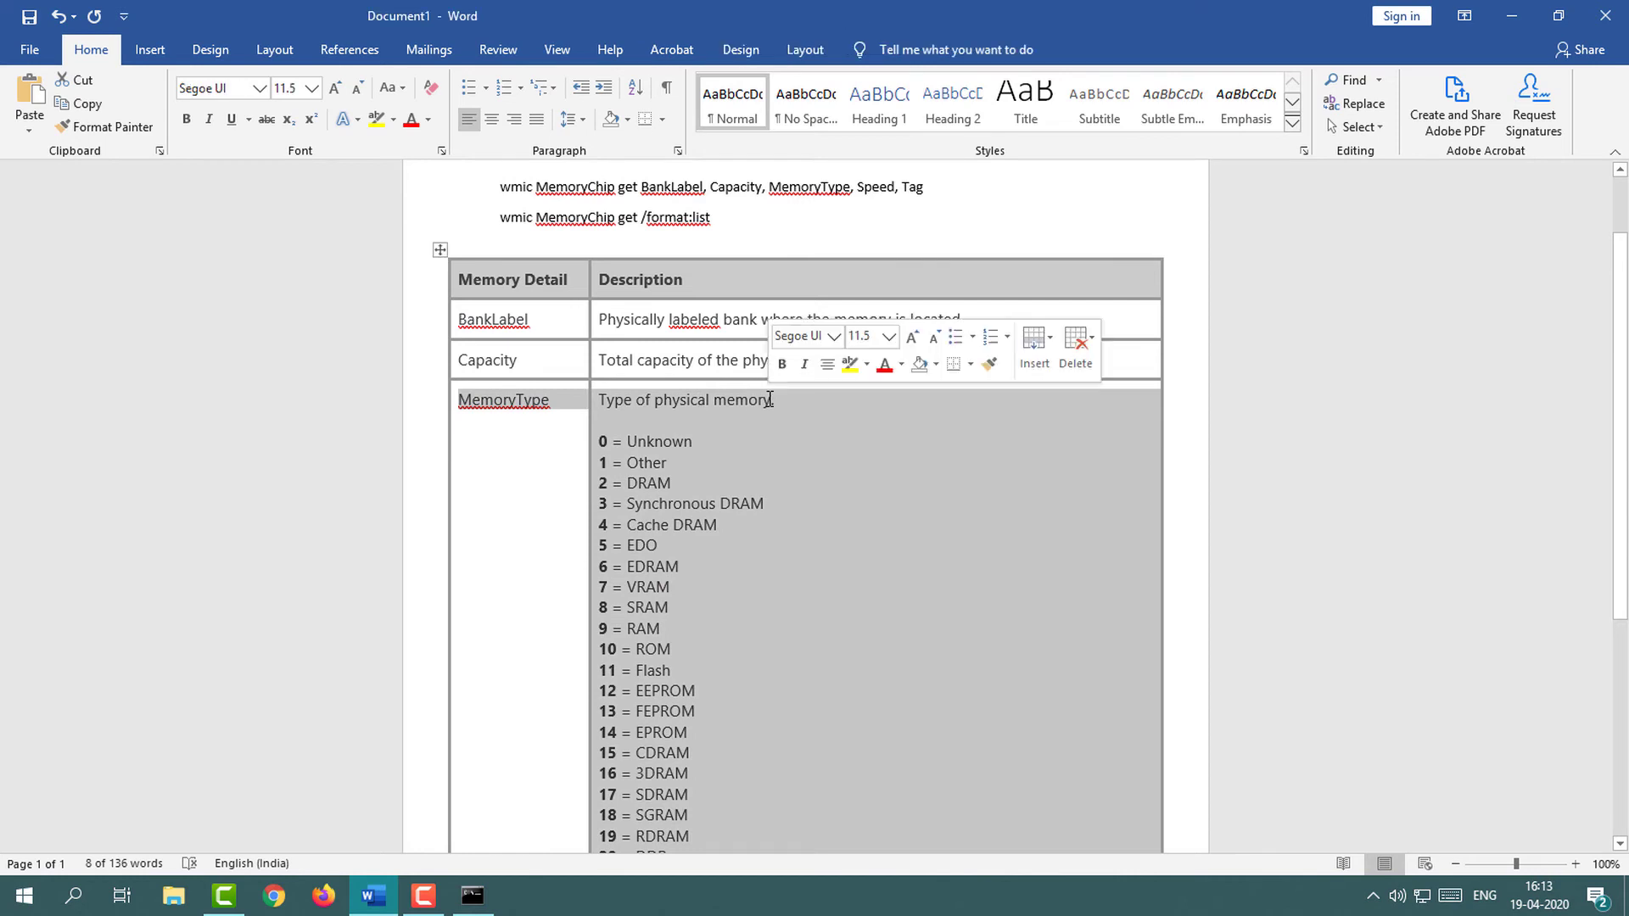
{"action": "scroll", "coordinate": [726, 520], "scroll_direction": "down", "scroll_amount": 4}
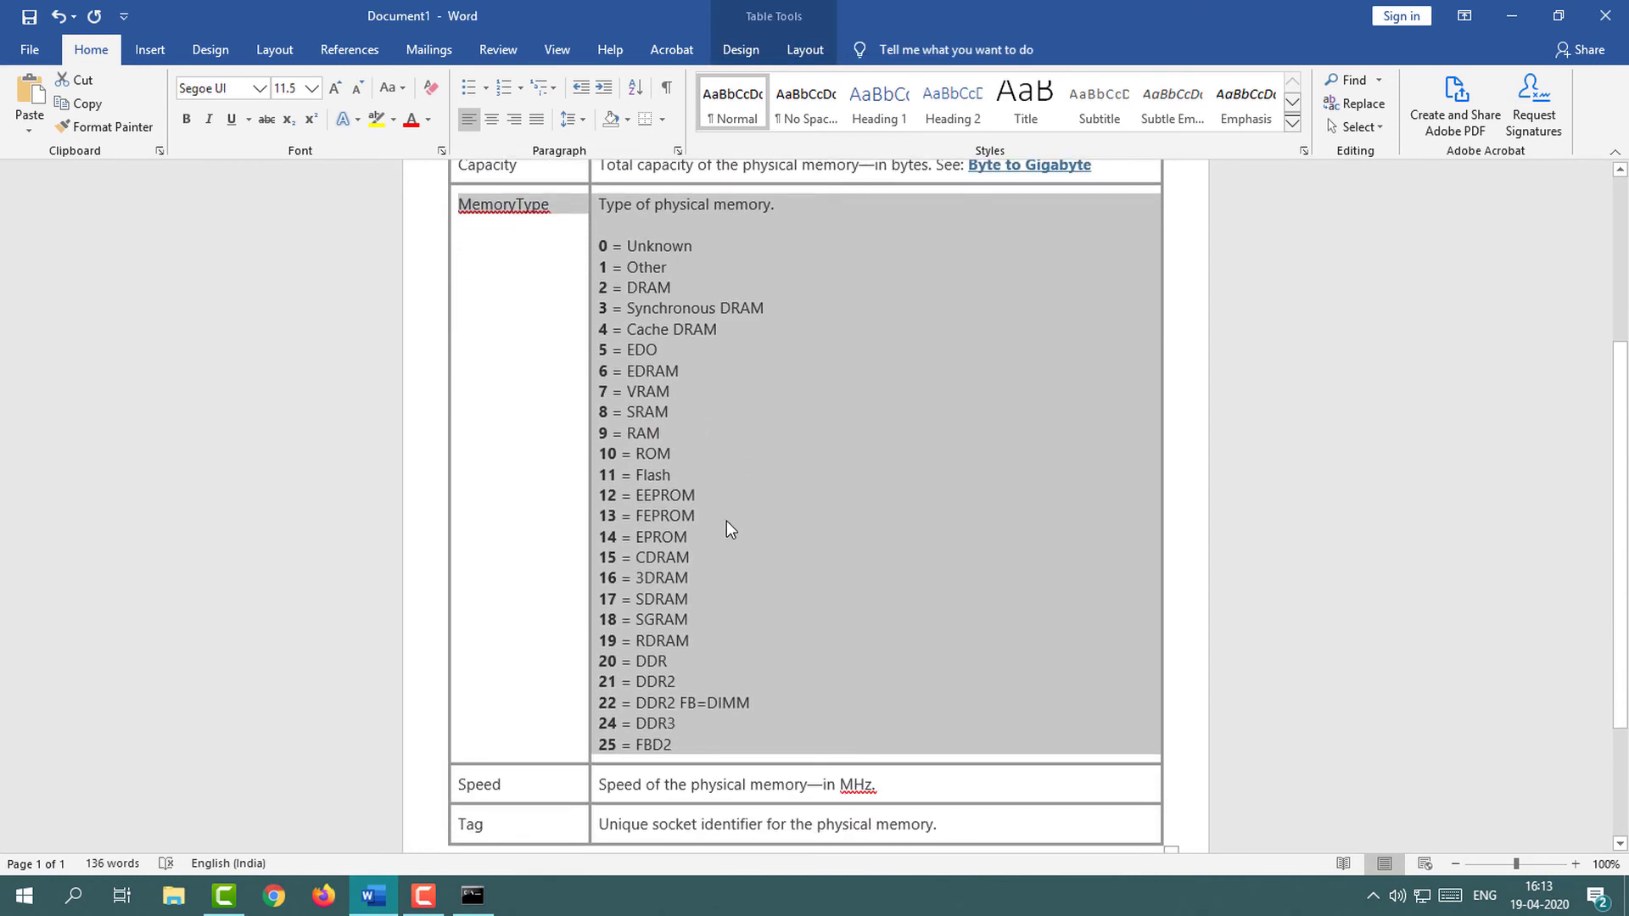
{"action": "left_click", "coordinate": [726, 521]}
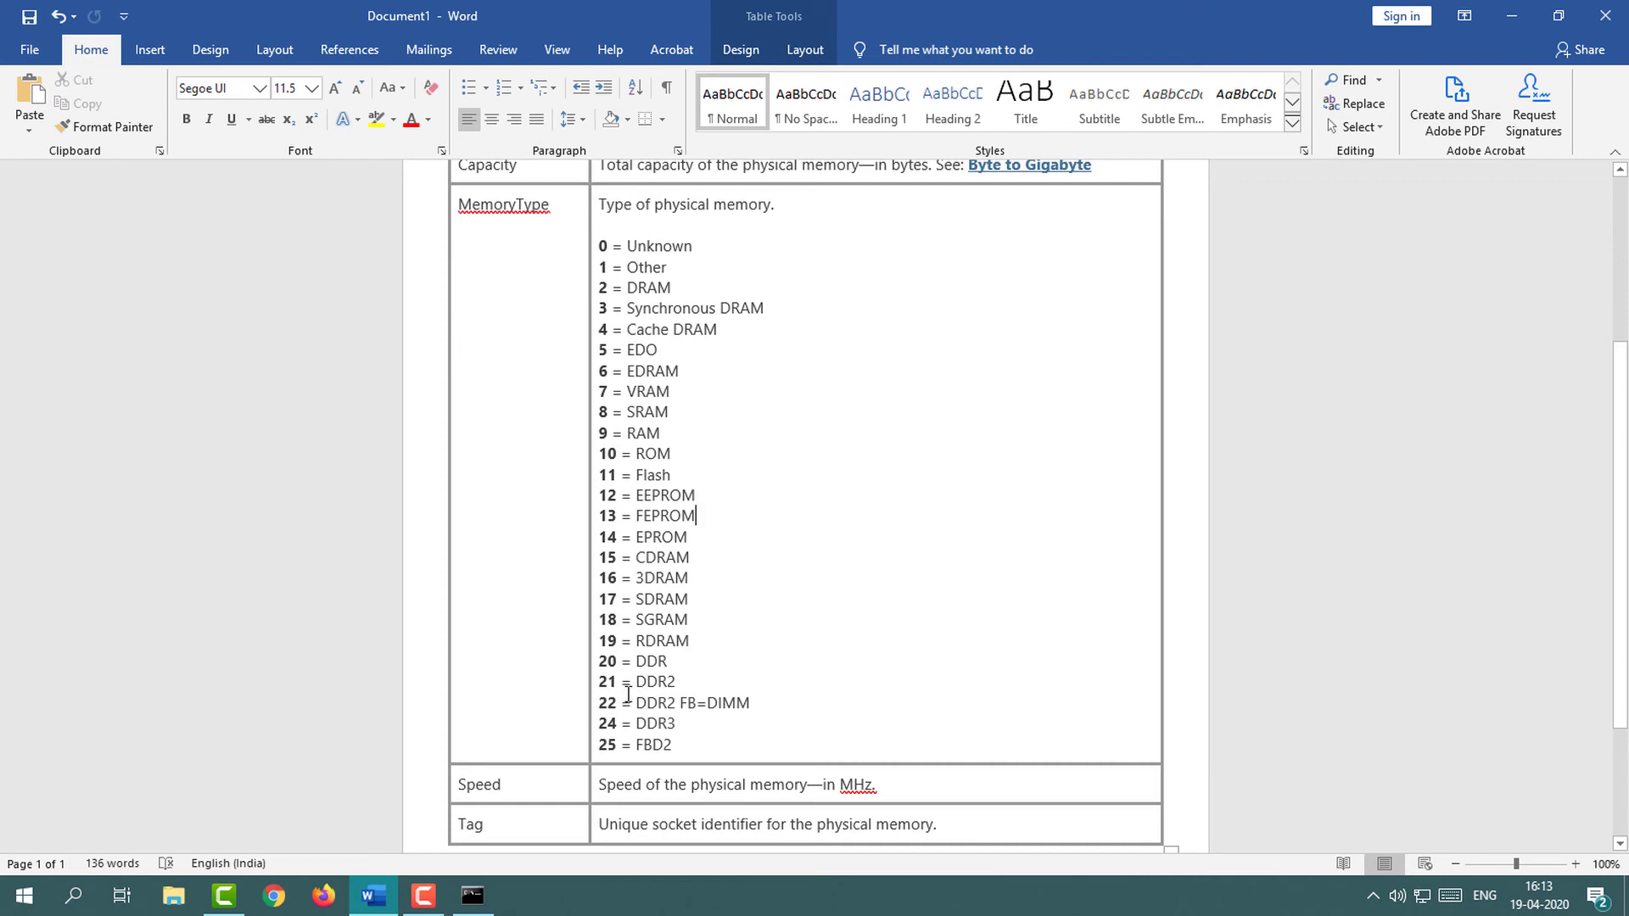
{"action": "left_click", "coordinate": [676, 681]}
{"action": "left_click_drag", "start_coordinate": [676, 682], "coordinate": [599, 683]}
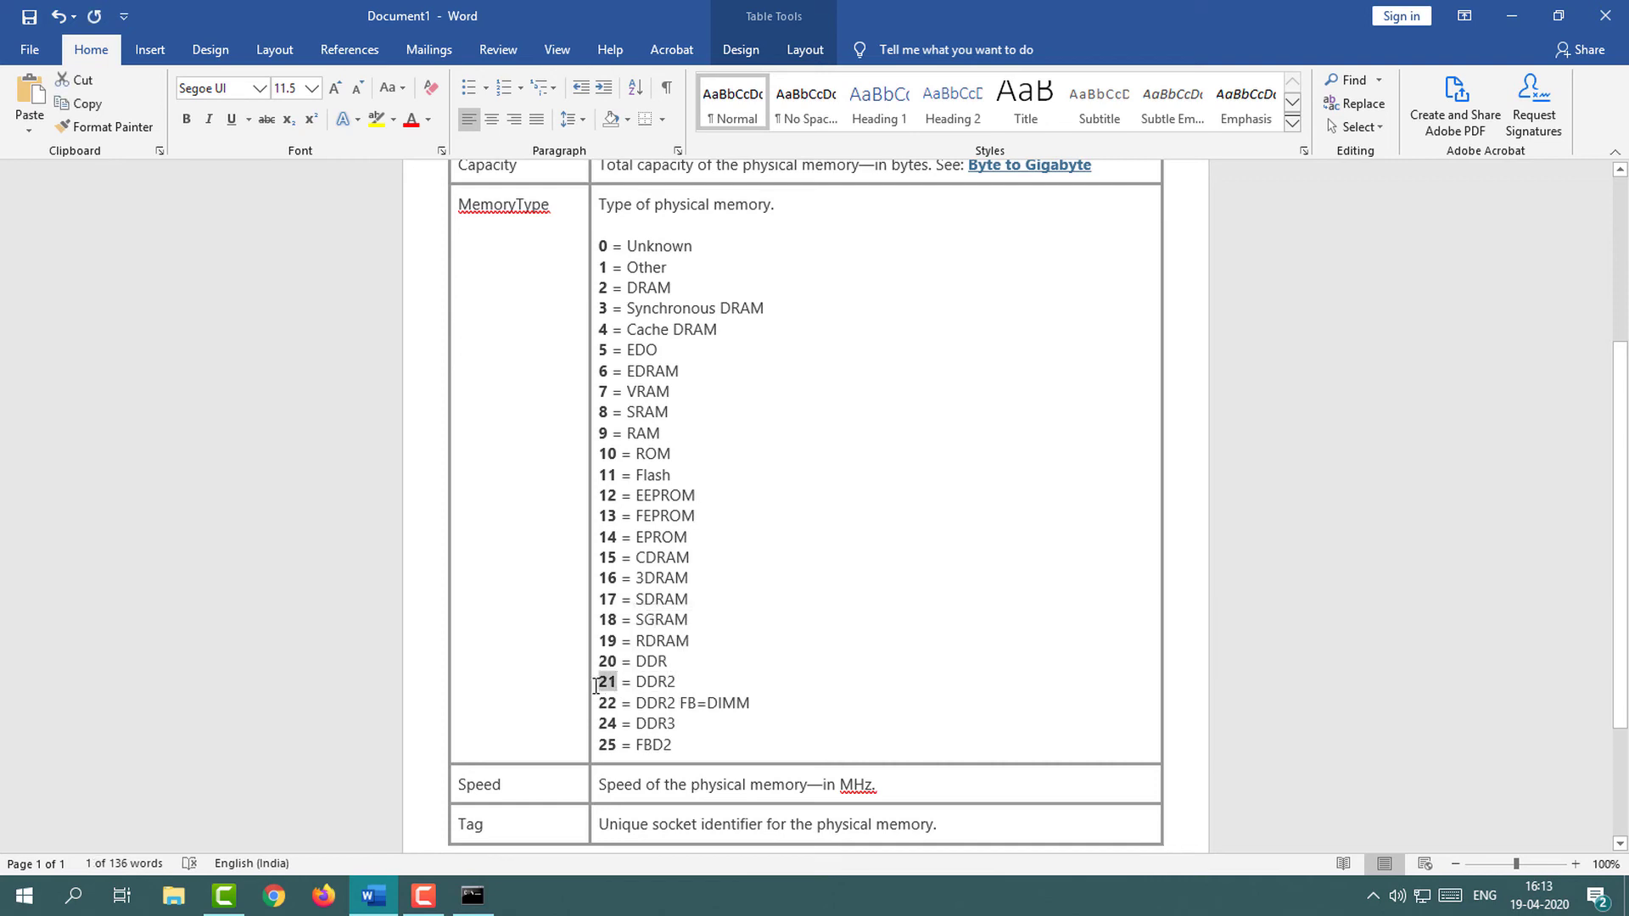
Compare against Command Prompt and select DDR3, the meaning of code 24.
{"action": "key", "text": "alt+Tab"}
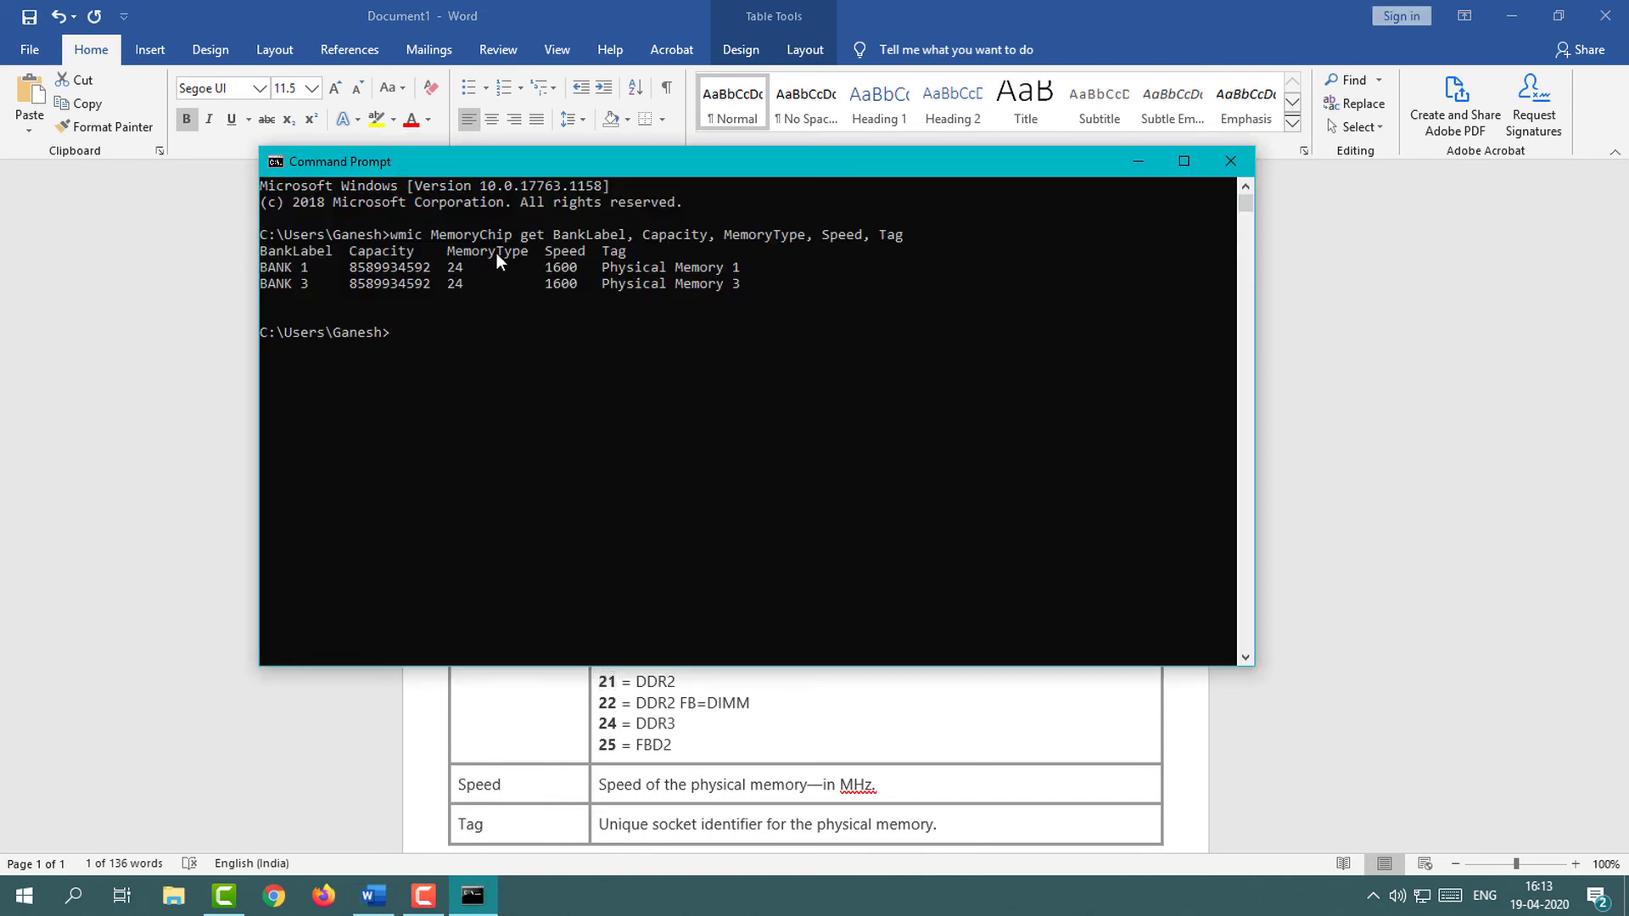
{"action": "key", "text": "alt+Tab"}
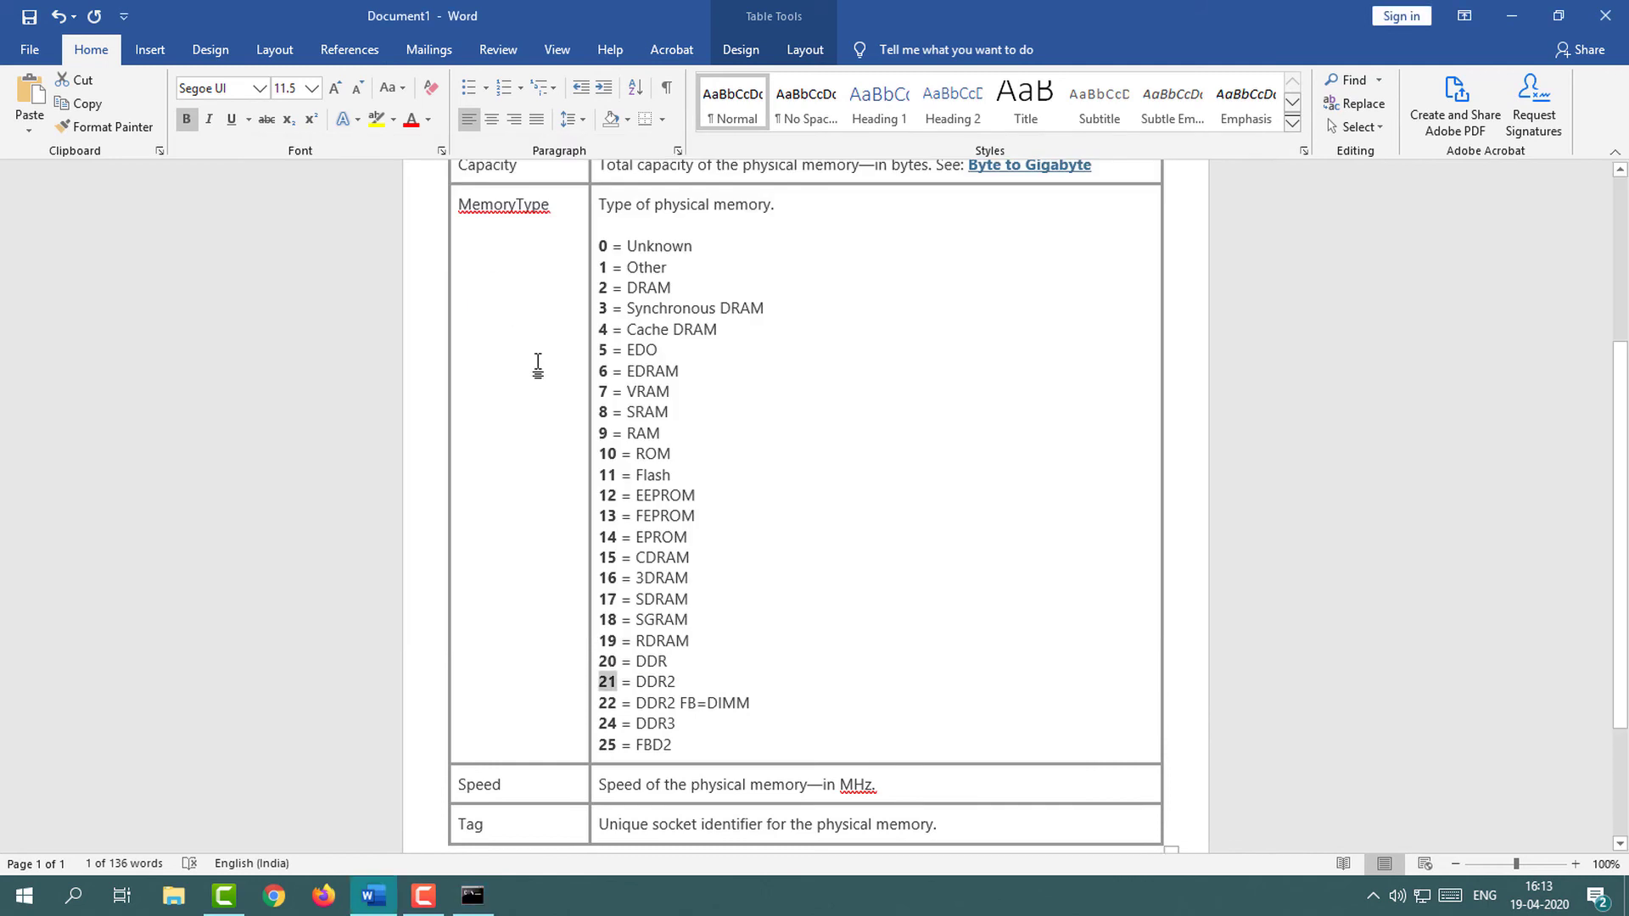
{"action": "left_click_drag", "start_coordinate": [638, 723], "coordinate": [676, 723]}
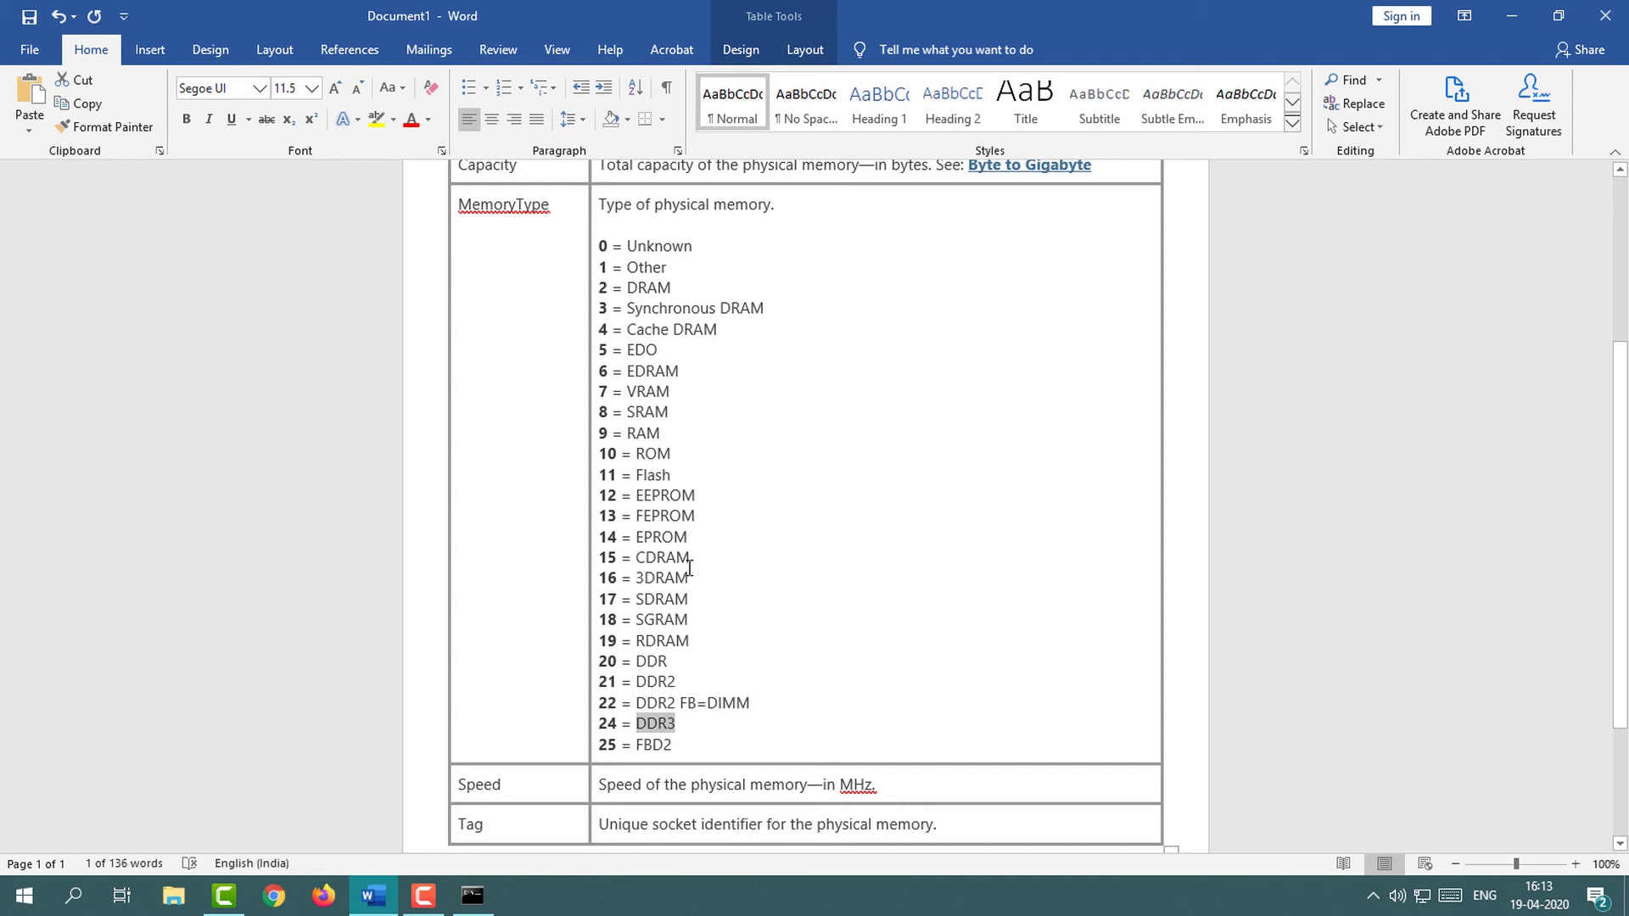
{"action": "key", "text": "alt+Tab"}
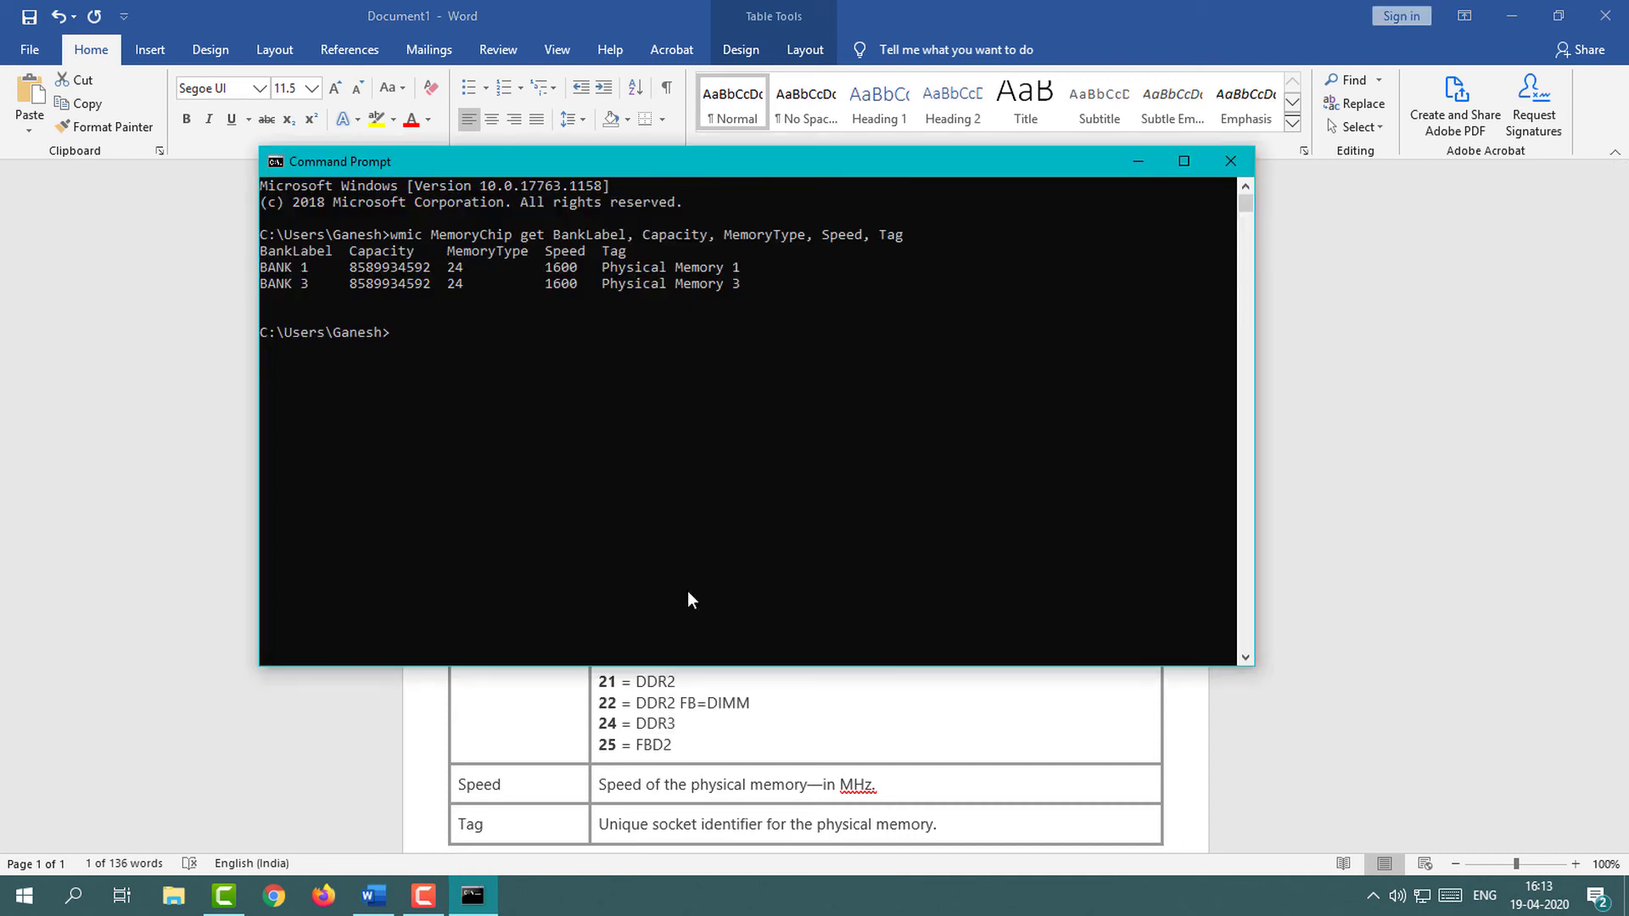
Run 'wmic MemoryChip get /format:list', copied from Word, in Command Prompt.
{"action": "left_click", "coordinate": [321, 758]}
{"action": "scroll", "coordinate": [702, 265], "scroll_direction": "up", "scroll_amount": 6}
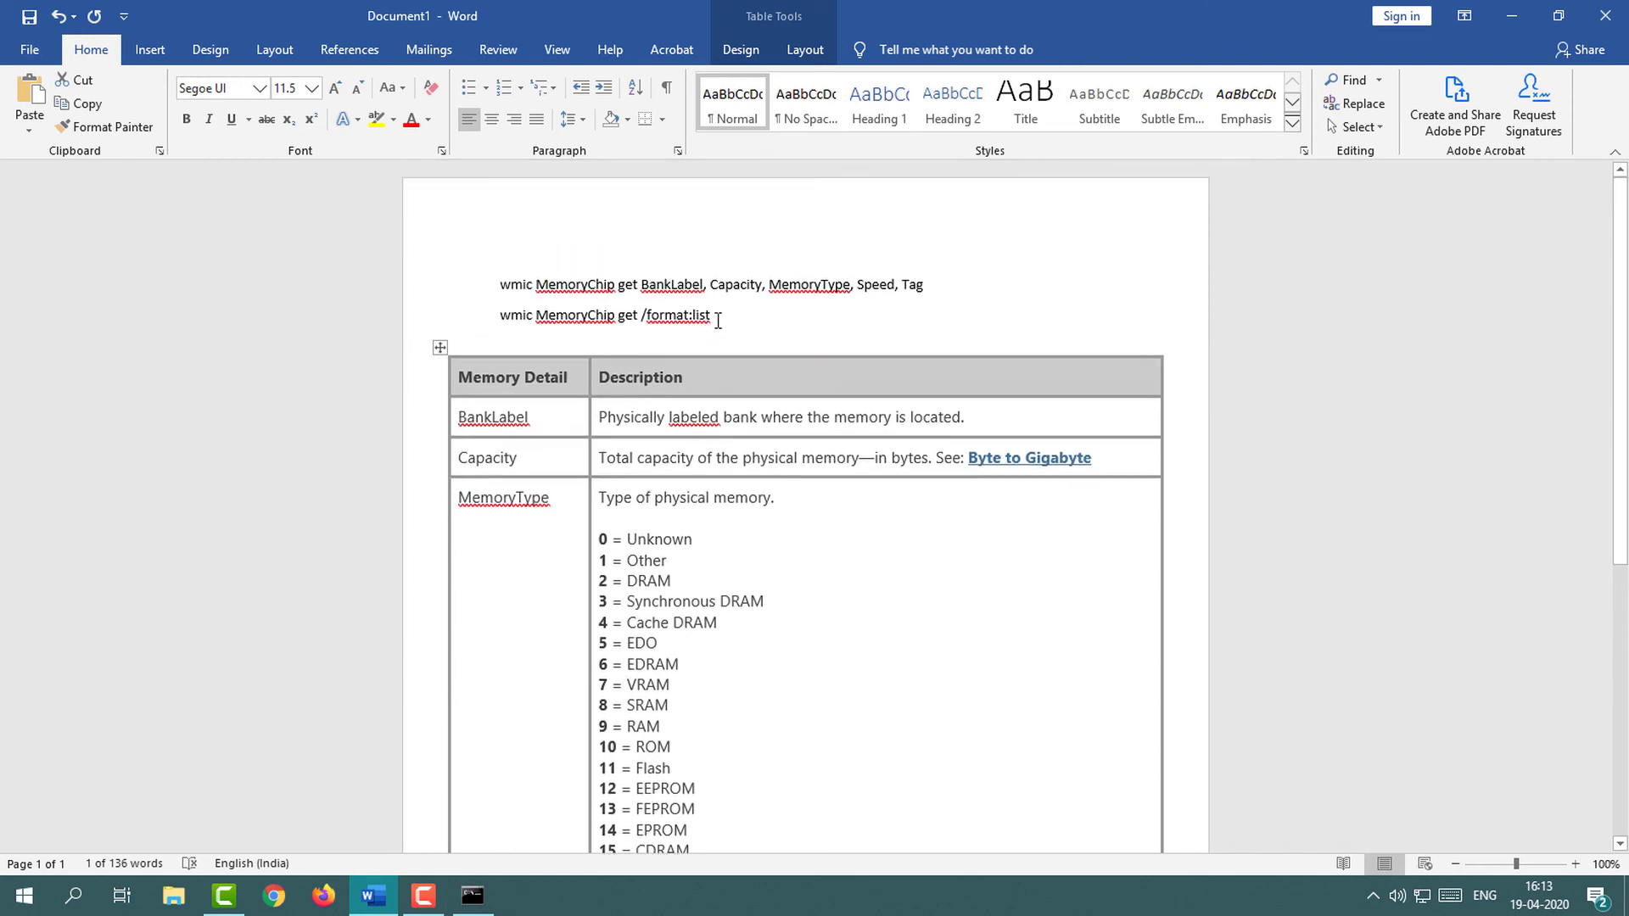
{"action": "left_click_drag", "start_coordinate": [717, 315], "coordinate": [513, 315]}
{"action": "key", "text": "ctrl+c"}
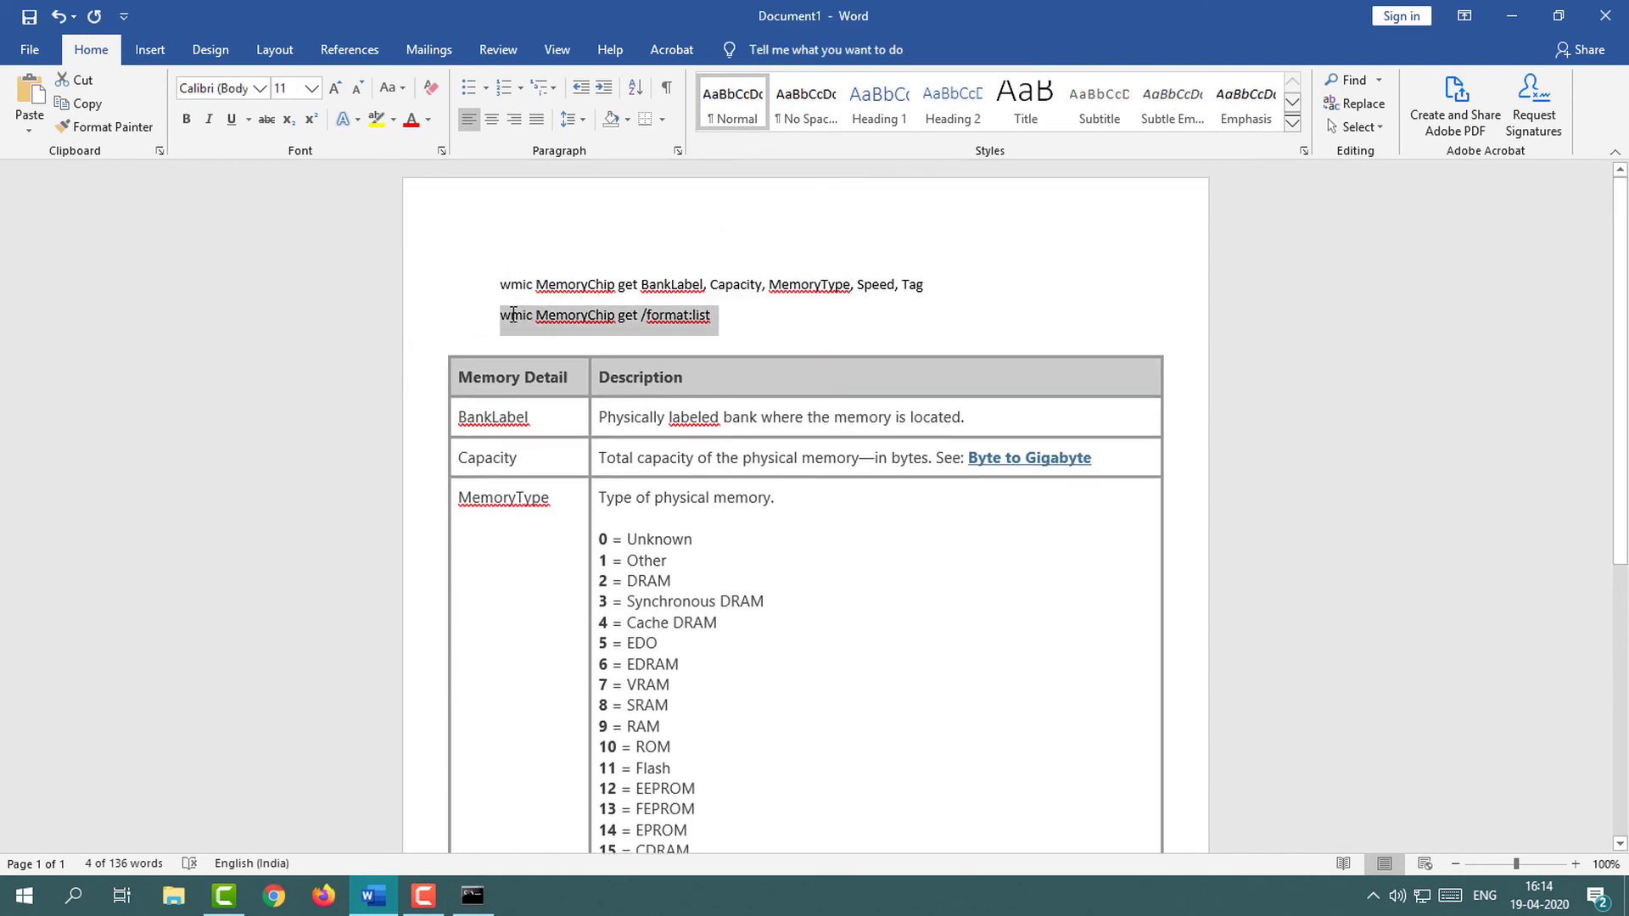
{"action": "key", "text": "alt+Tab"}
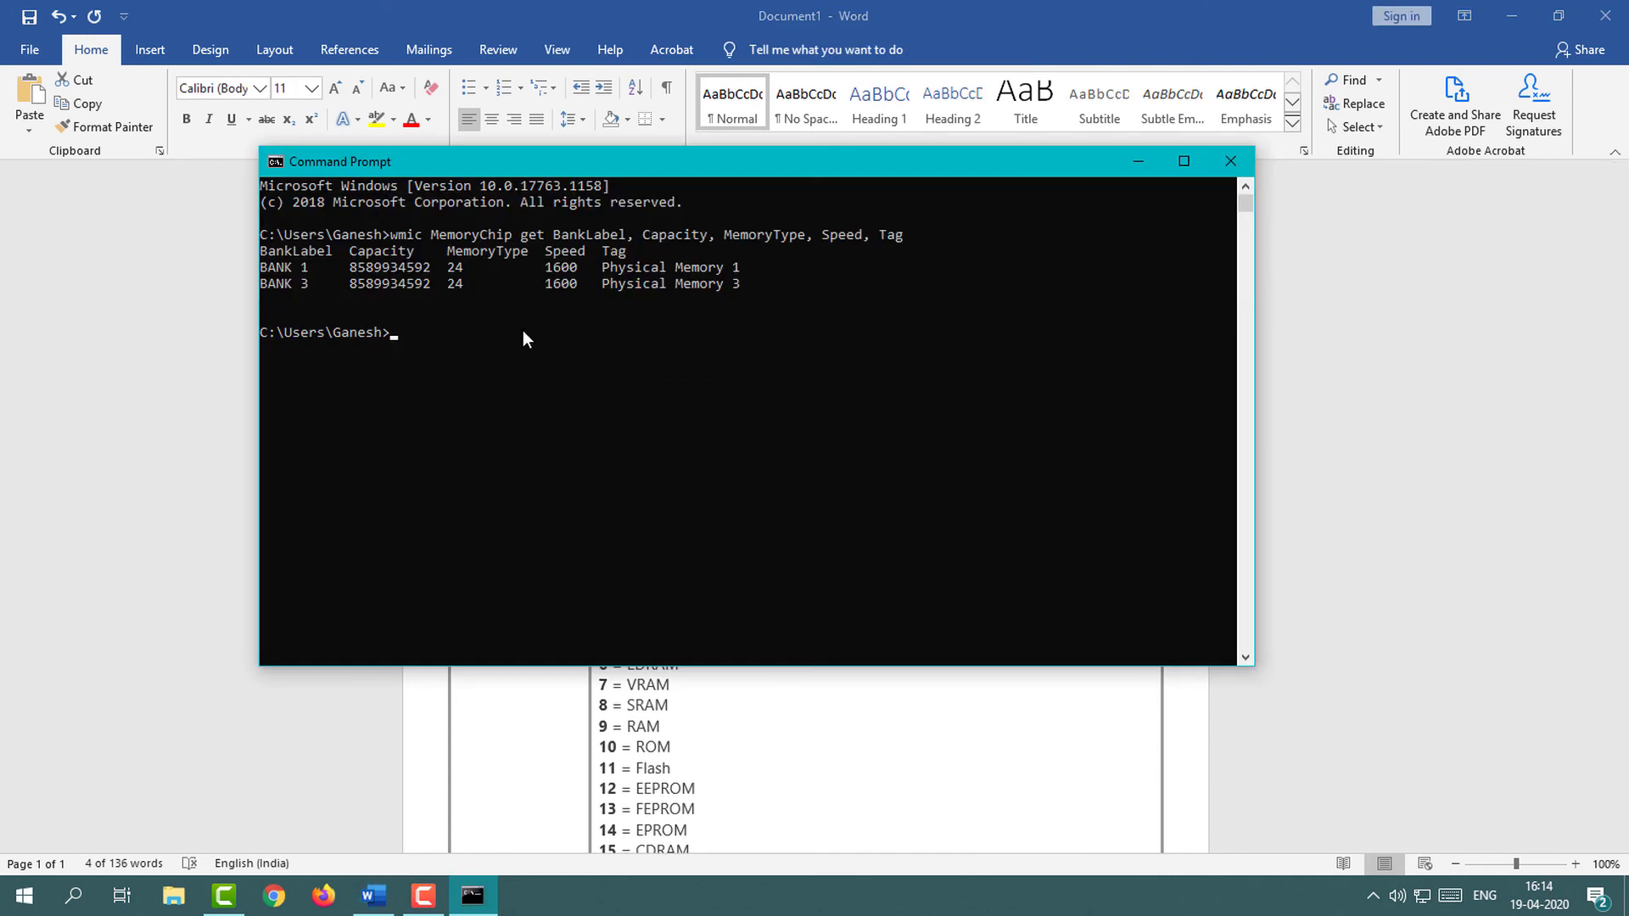
{"action": "key", "text": "ctrl+v"}
{"action": "key", "text": "Return"}
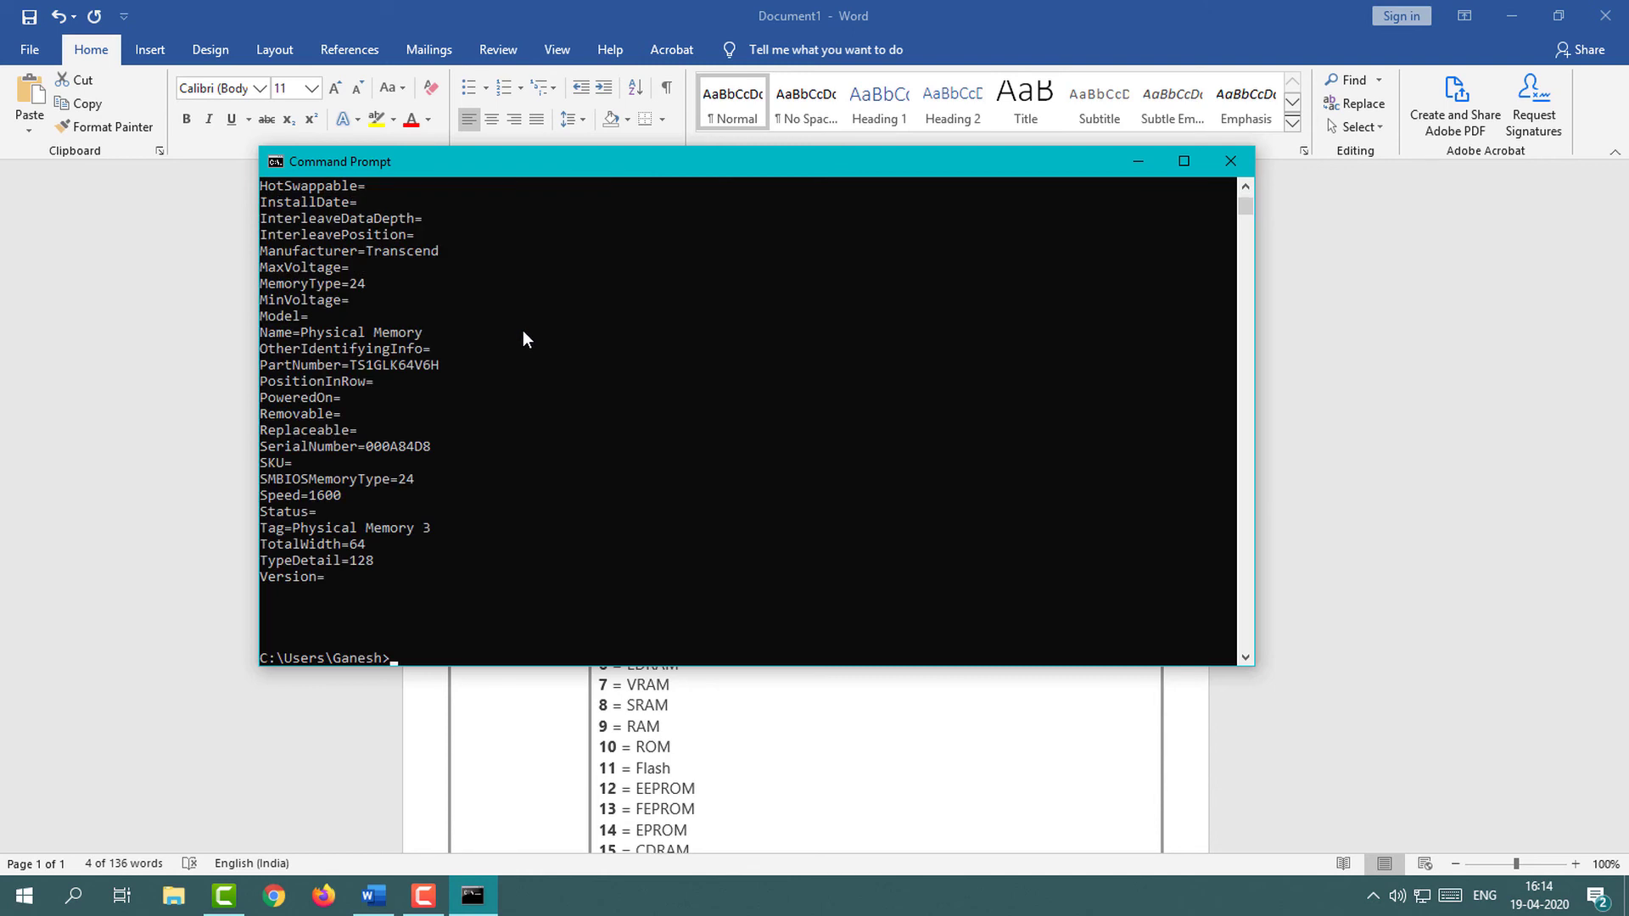
Mark each chip's property list, including MemoryType=24 and Speed=1600.
{"action": "scroll", "coordinate": [429, 419], "scroll_direction": "up", "scroll_amount": 5}
{"action": "scroll", "coordinate": [429, 419], "scroll_direction": "up", "scroll_amount": 1}
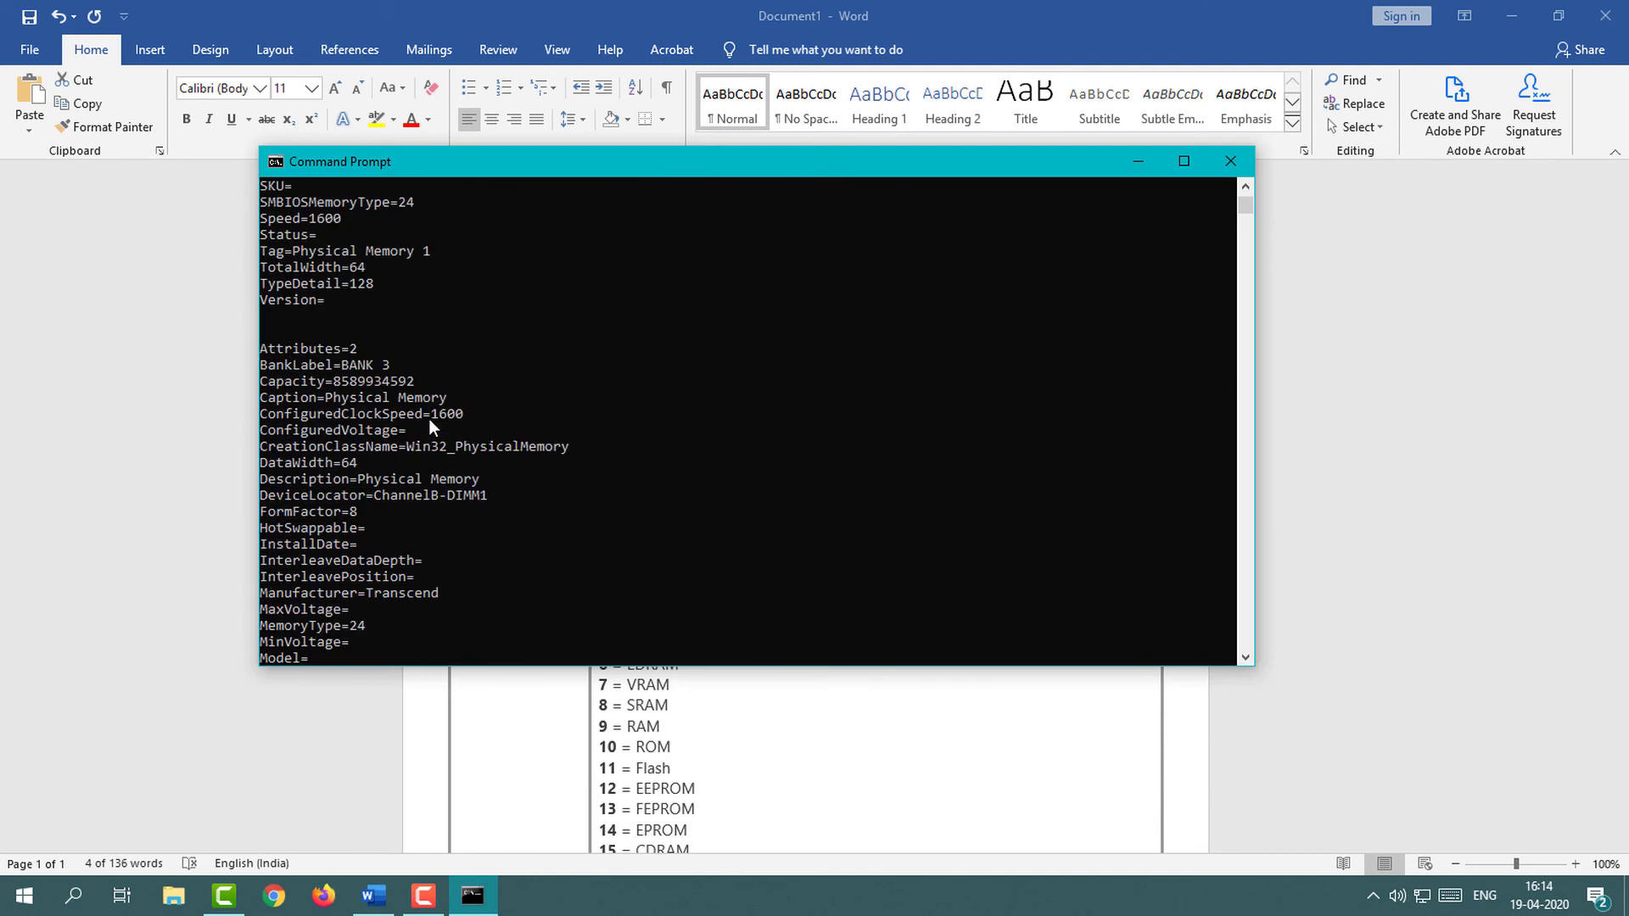
{"action": "scroll", "coordinate": [305, 373], "scroll_direction": "down", "scroll_amount": 2}
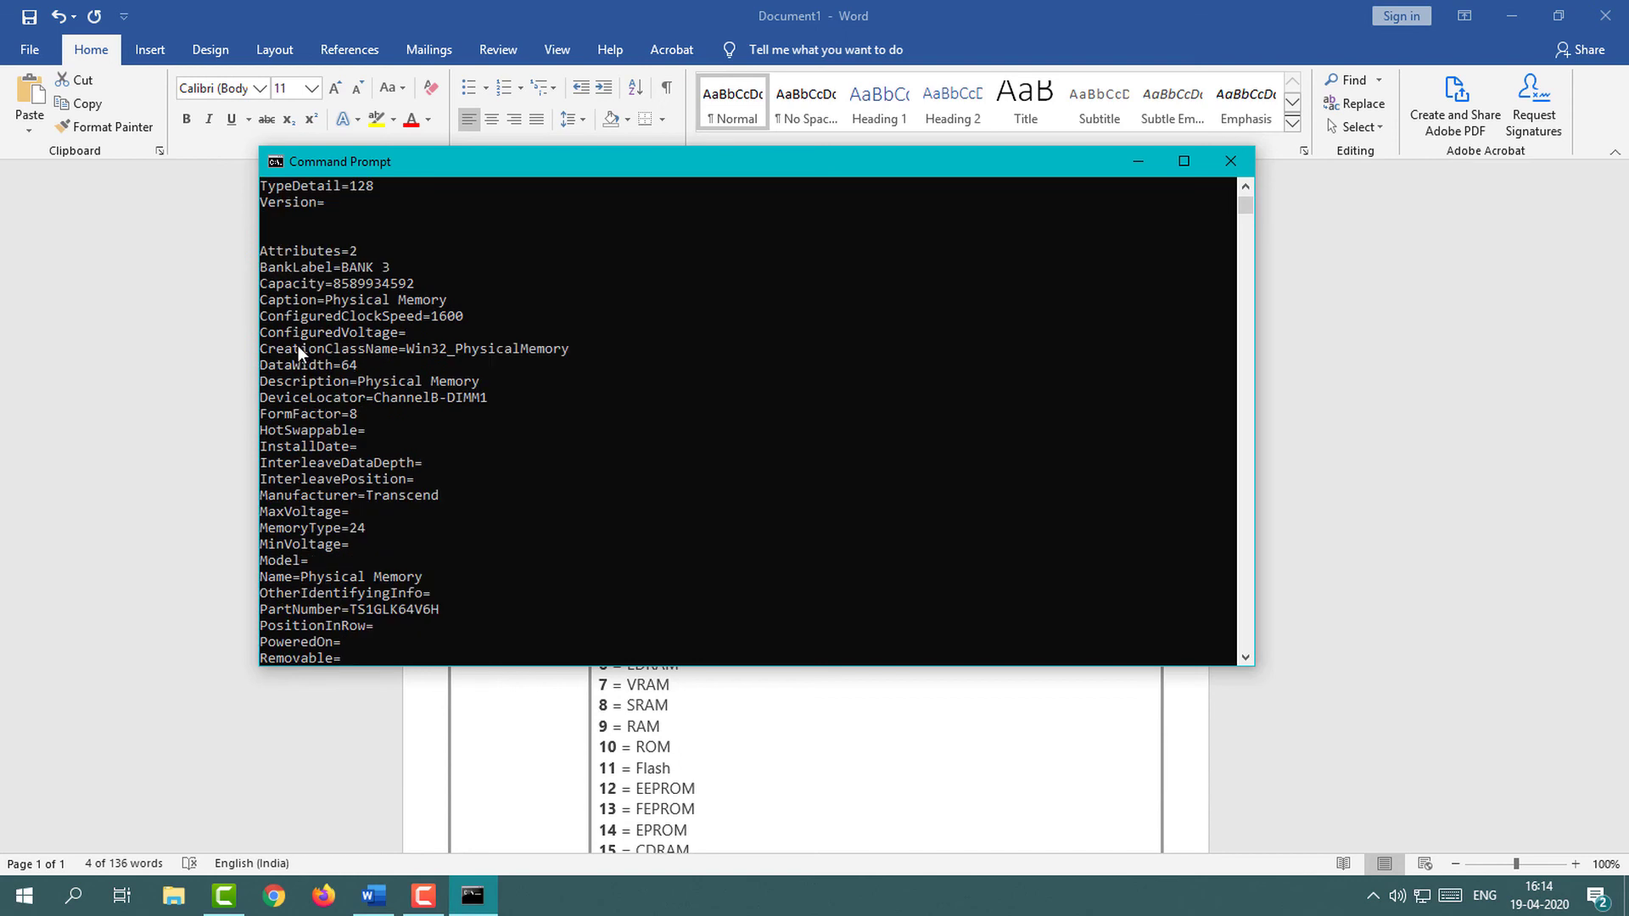
{"action": "scroll", "coordinate": [298, 348], "scroll_direction": "up", "scroll_amount": 3}
{"action": "scroll", "coordinate": [298, 345], "scroll_direction": "up", "scroll_amount": 12}
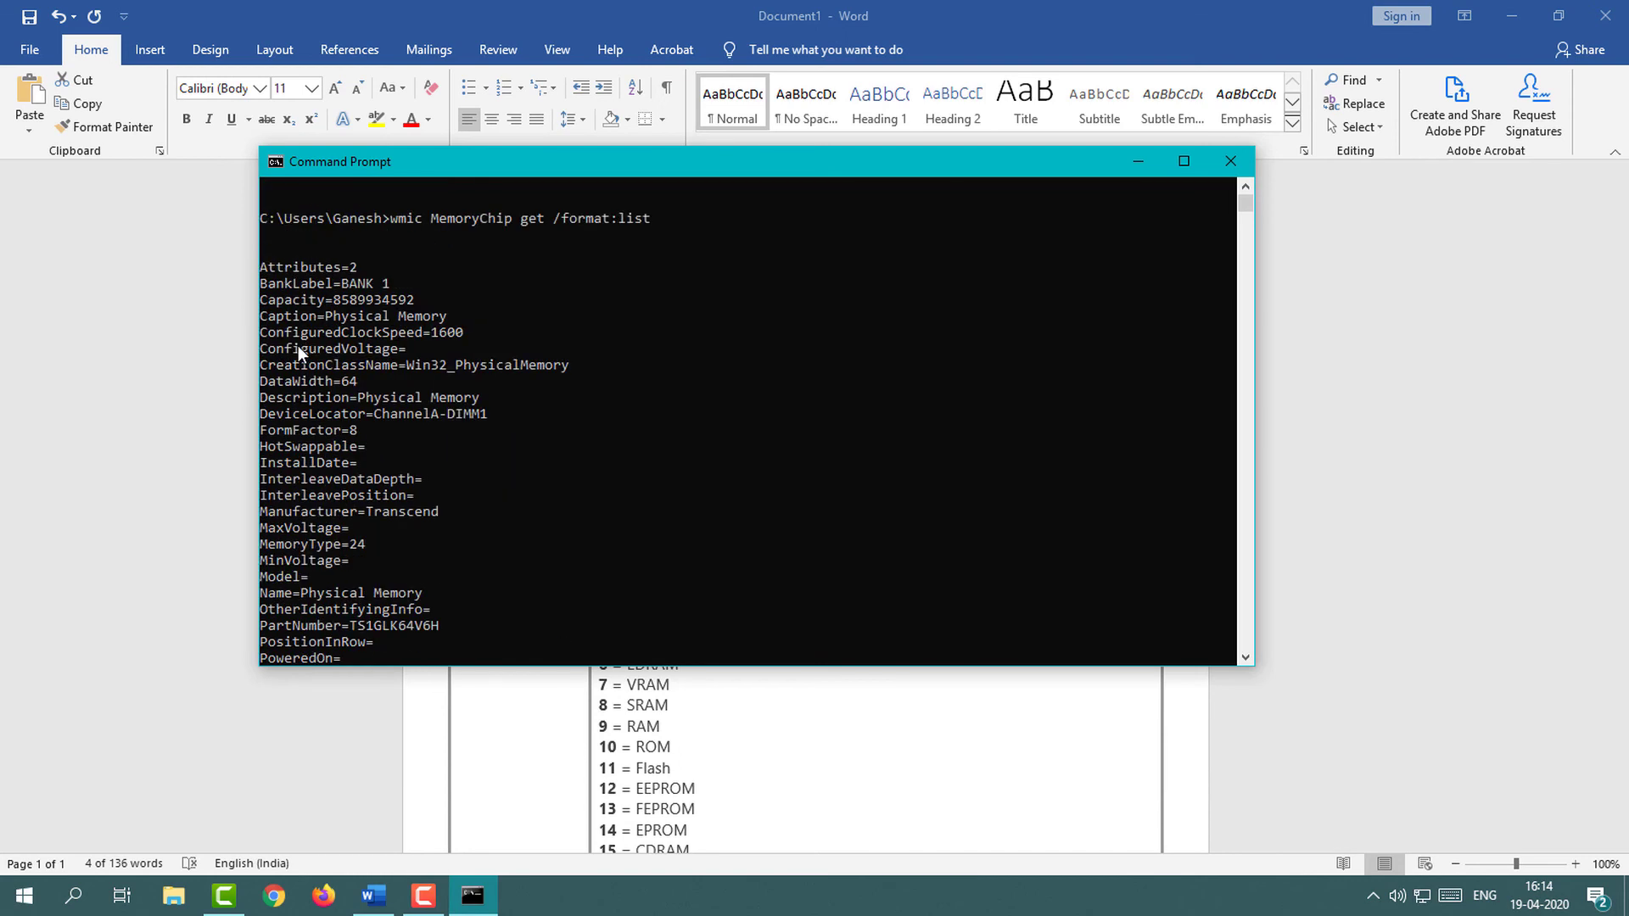
{"action": "left_click", "coordinate": [368, 265]}
{"action": "left_click_drag", "start_coordinate": [262, 268], "coordinate": [359, 662]}
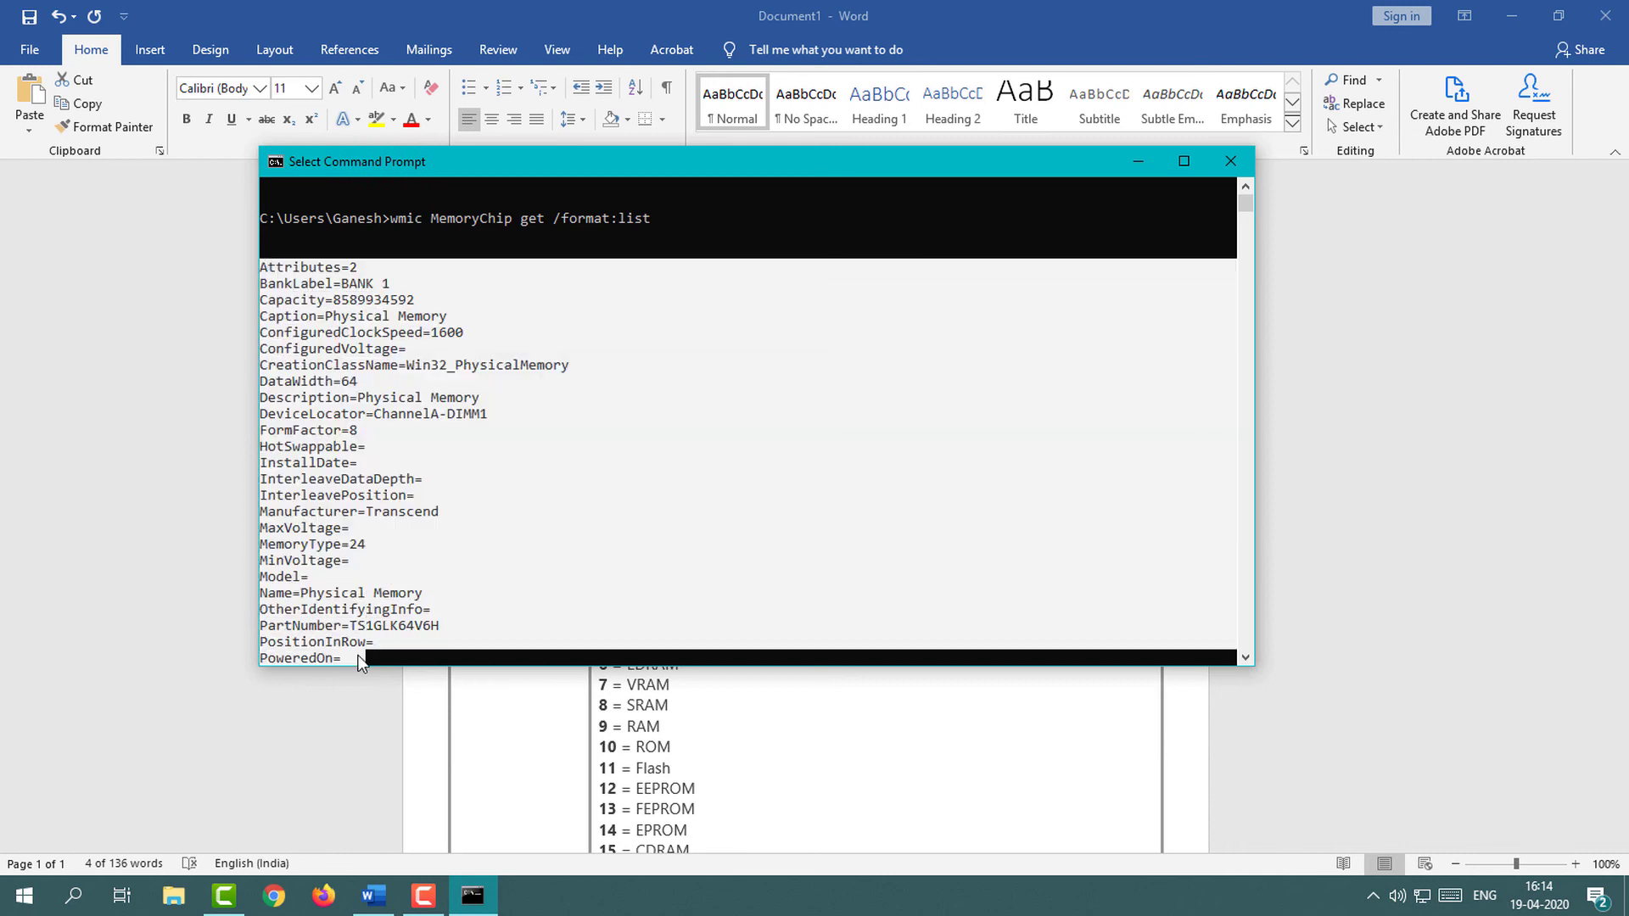
{"action": "scroll", "coordinate": [380, 594], "scroll_direction": "down", "scroll_amount": 12}
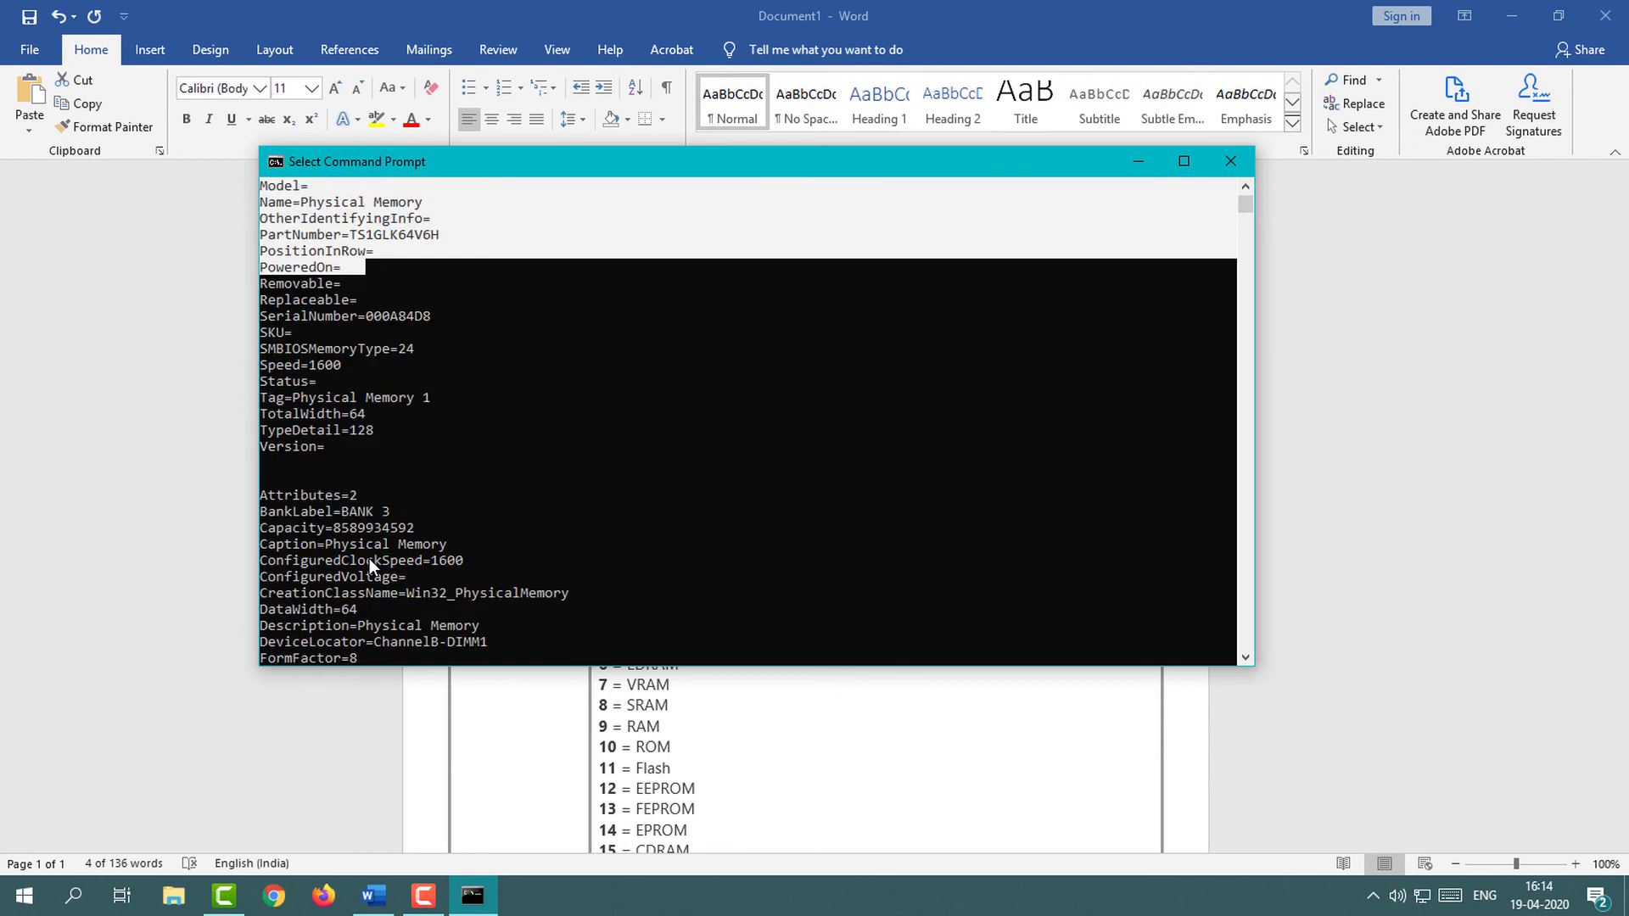
{"action": "left_click_drag", "start_coordinate": [265, 298], "coordinate": [361, 496]}
{"action": "scroll", "coordinate": [334, 313], "scroll_direction": "up", "scroll_amount": 6}
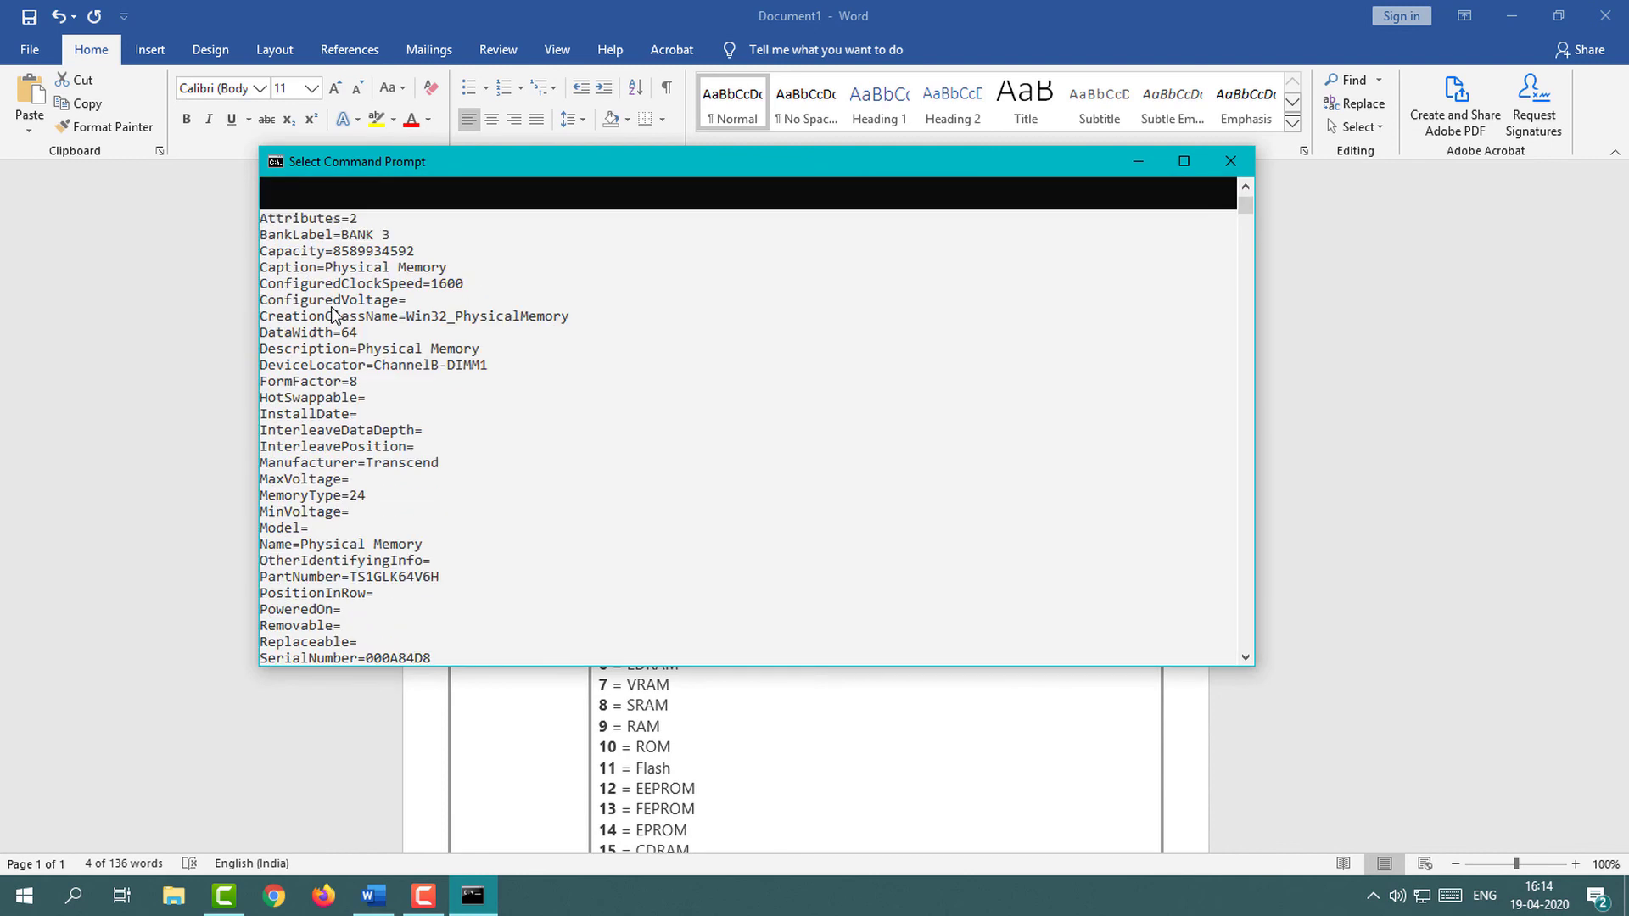
{"action": "scroll", "coordinate": [333, 312], "scroll_direction": "up", "scroll_amount": 2}
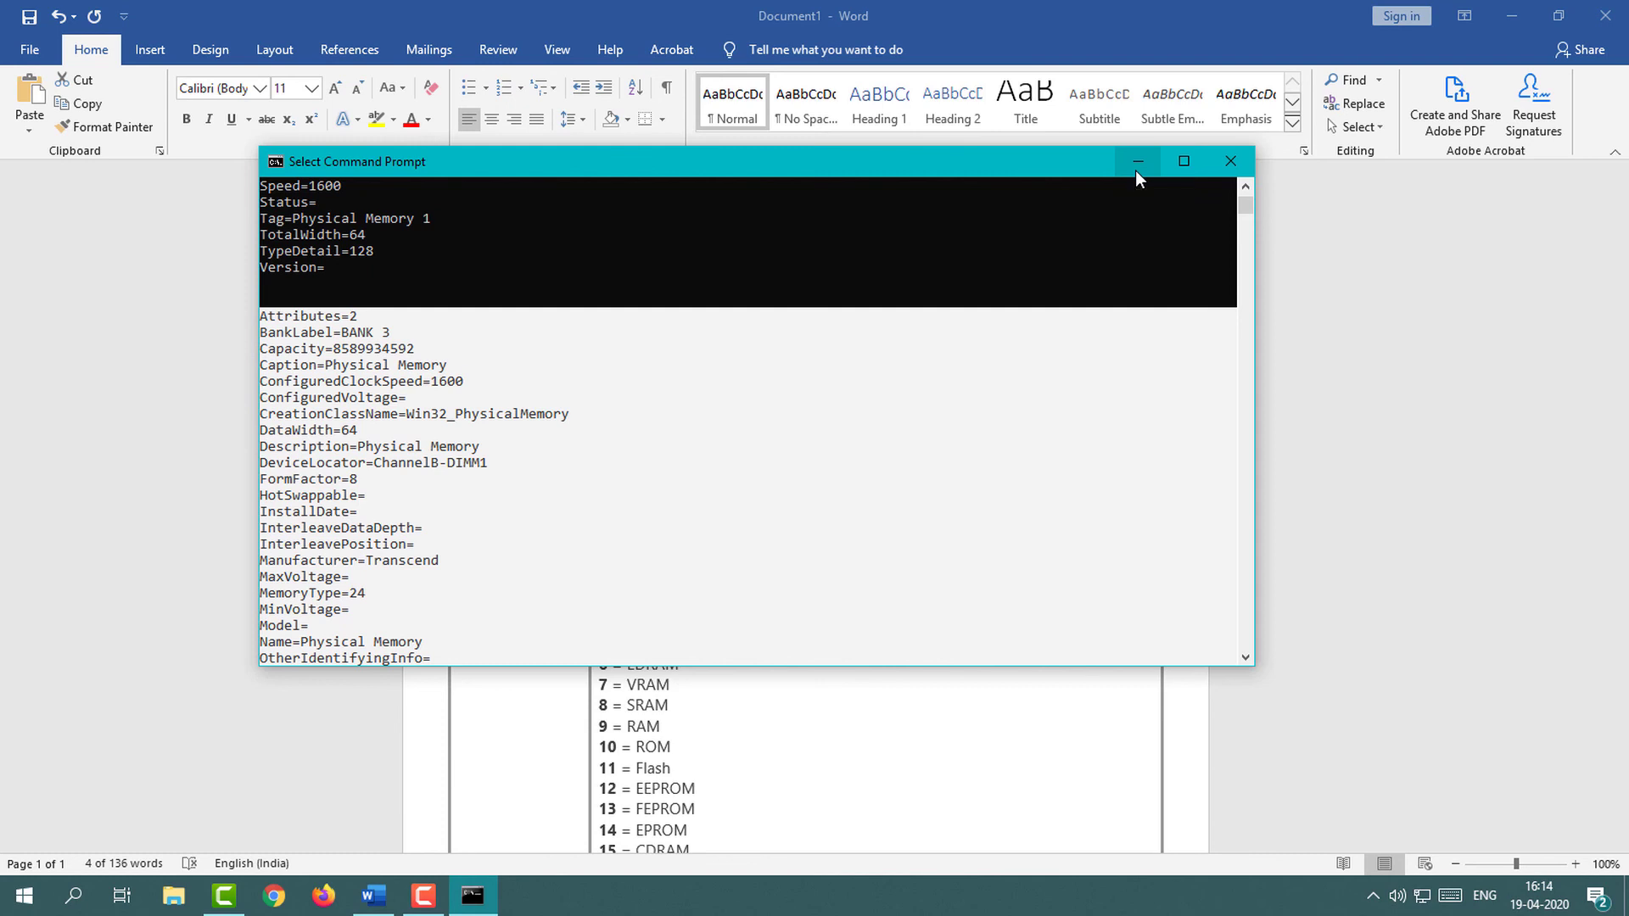
Minimize Command Prompt to reveal the Word document with both wmic commands.
{"action": "left_click", "coordinate": [1135, 170]}
{"action": "scroll", "coordinate": [1198, 293], "scroll_direction": "down", "scroll_amount": 1}
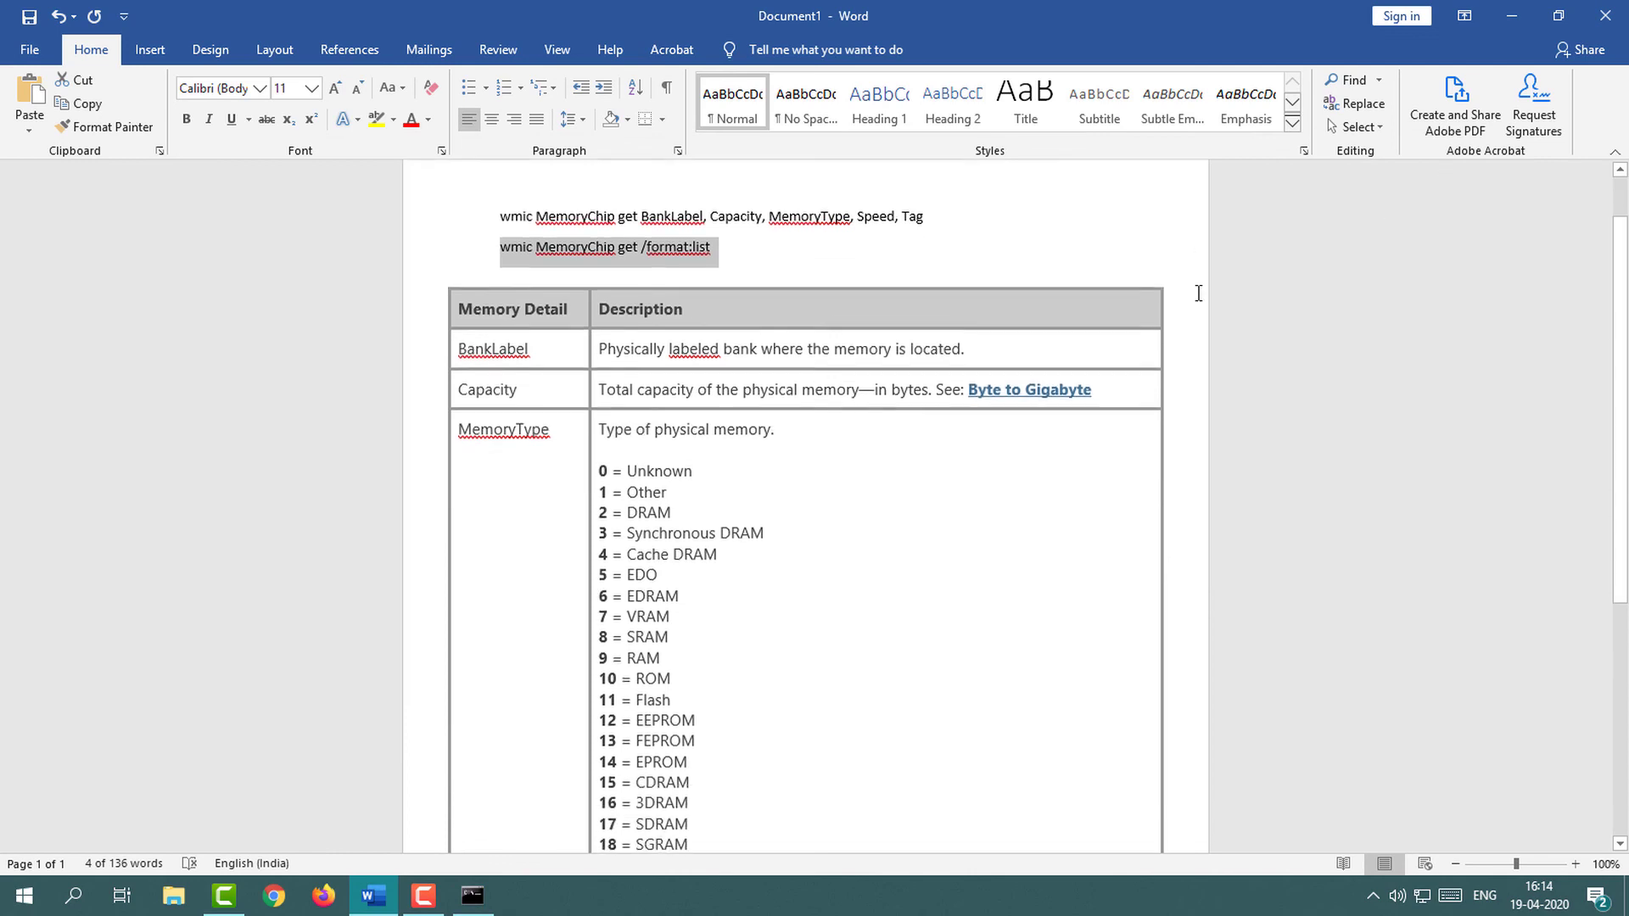
{"action": "scroll", "coordinate": [1198, 293], "scroll_direction": "up", "scroll_amount": 1}
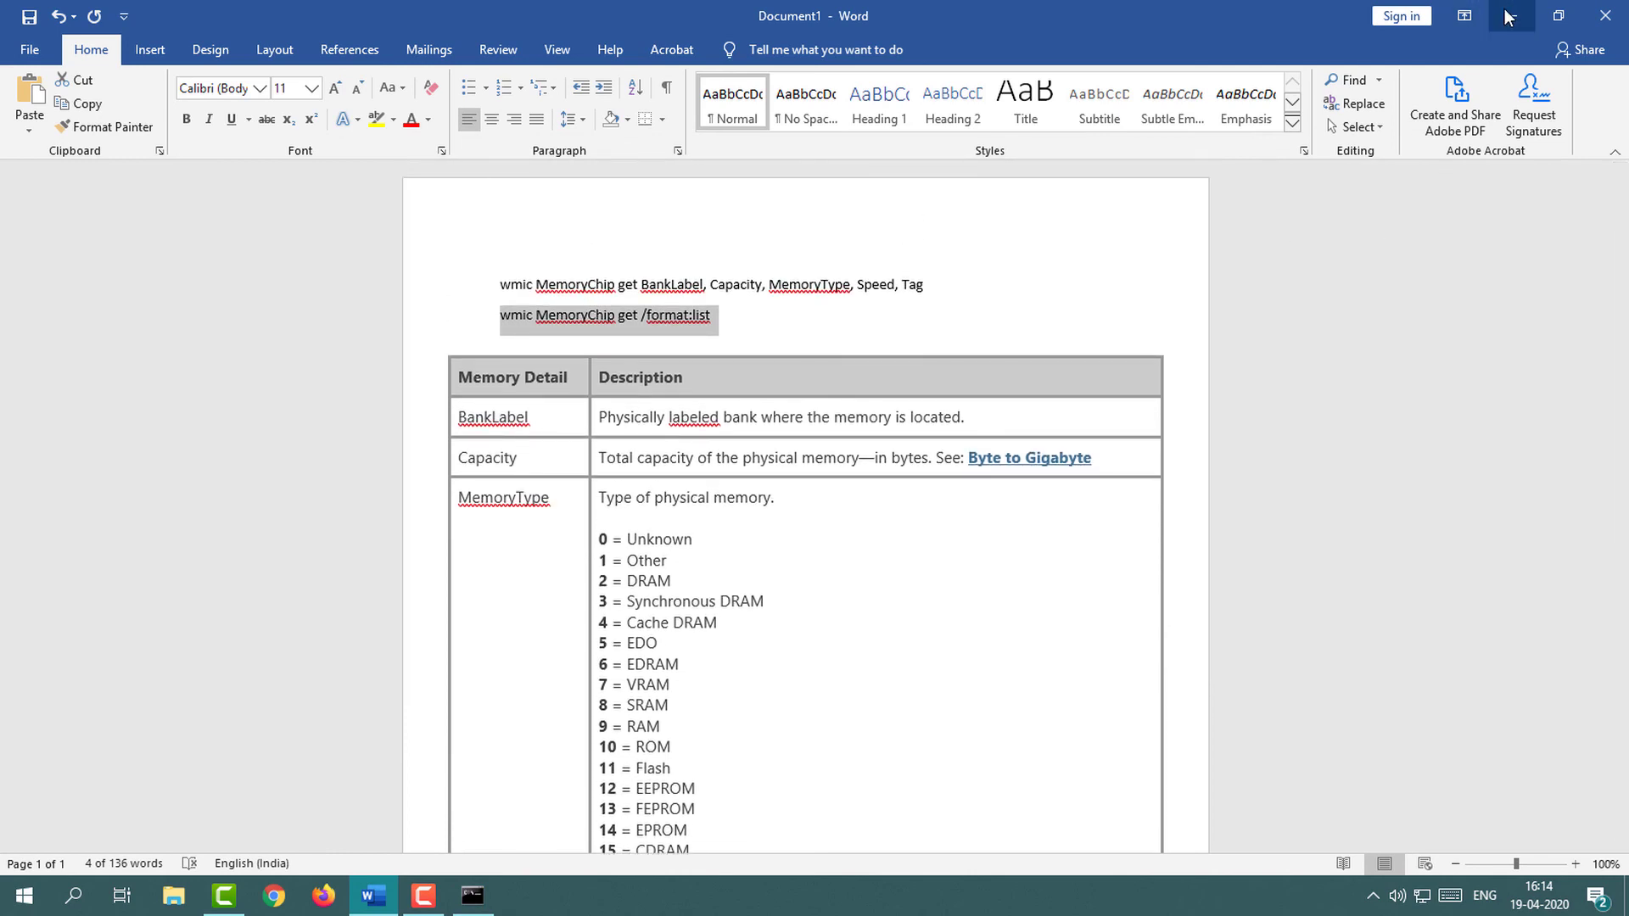